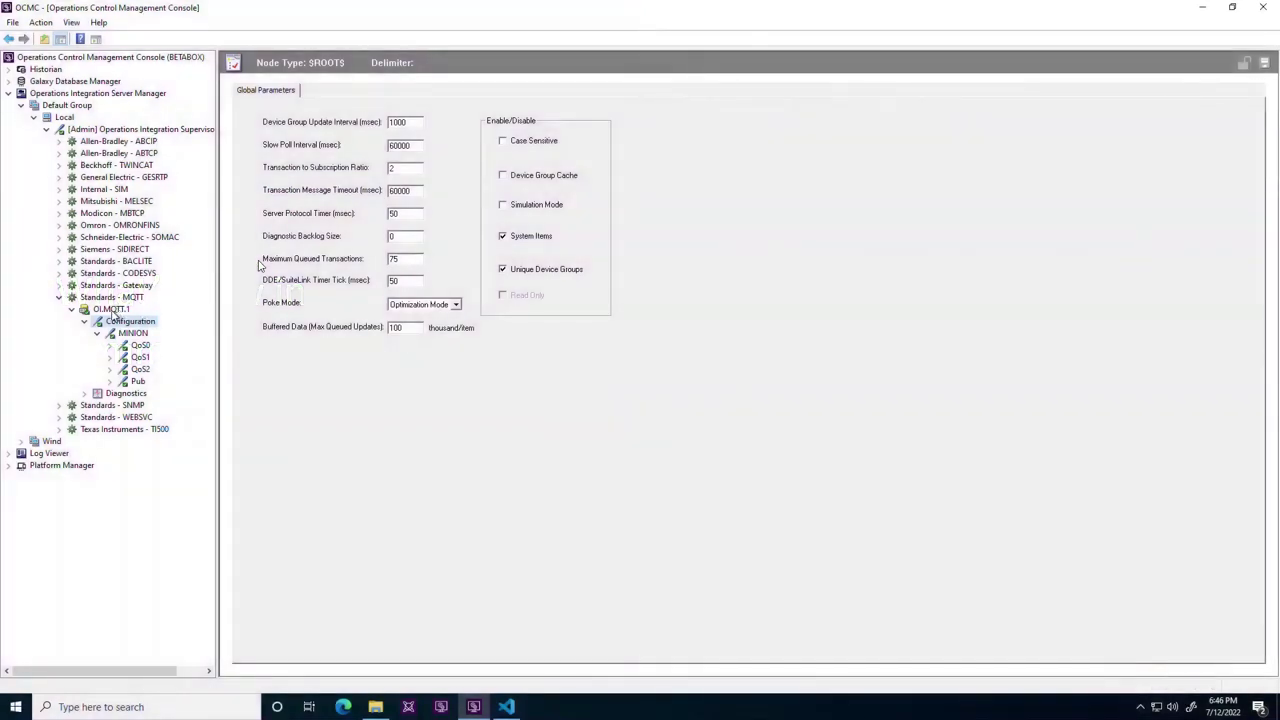
- Enable TLS and Connection Identity on the MINION broker connection as a trial
right_click(116, 327)
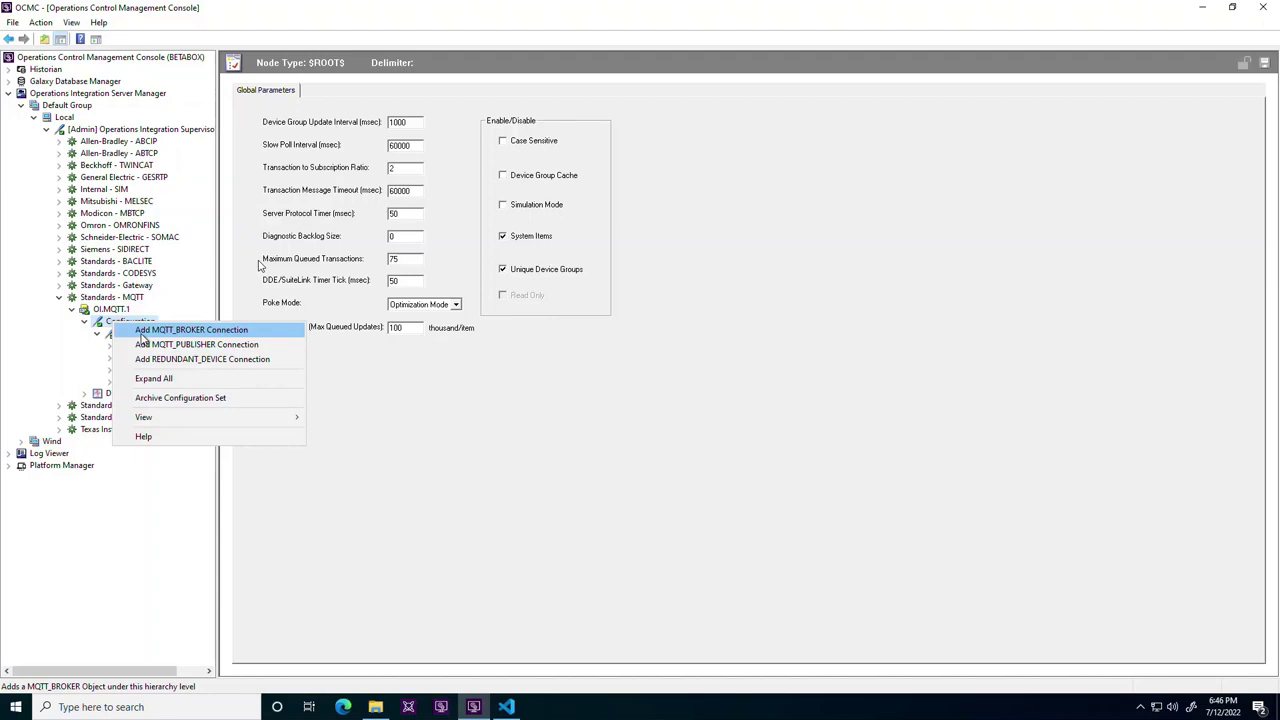
left_click(88, 355)
left_click(130, 336)
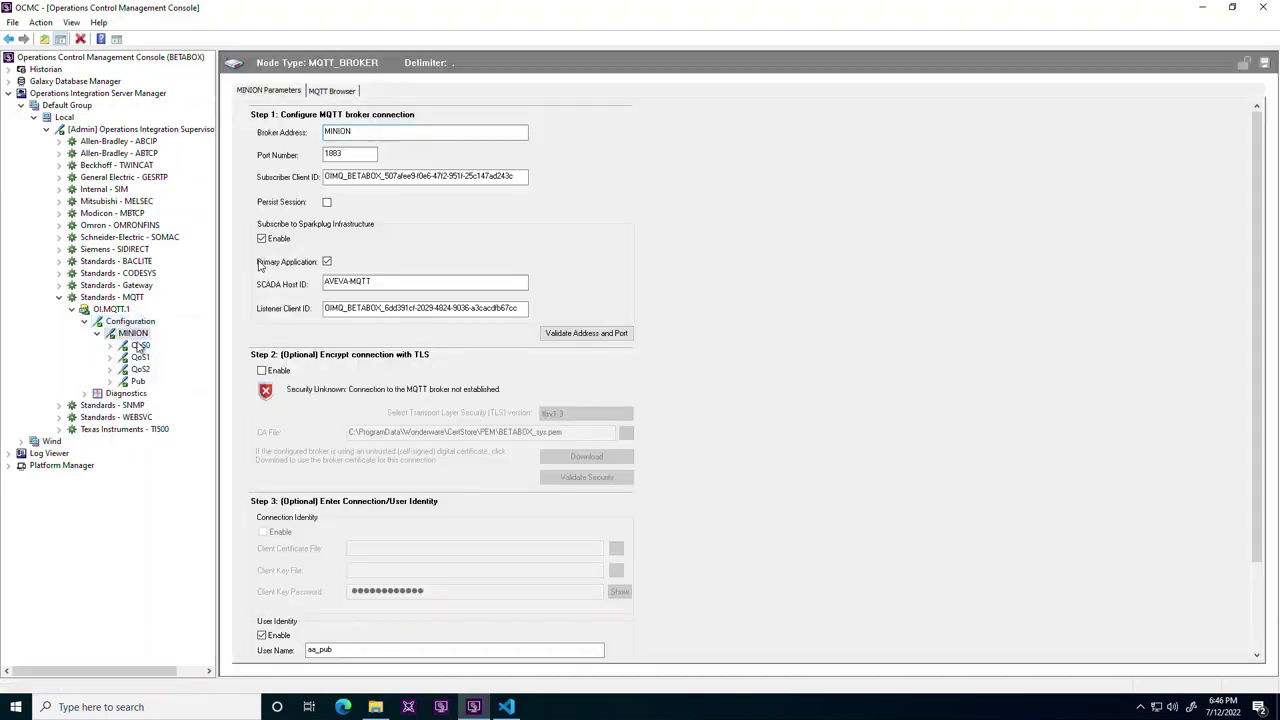
left_click(262, 371)
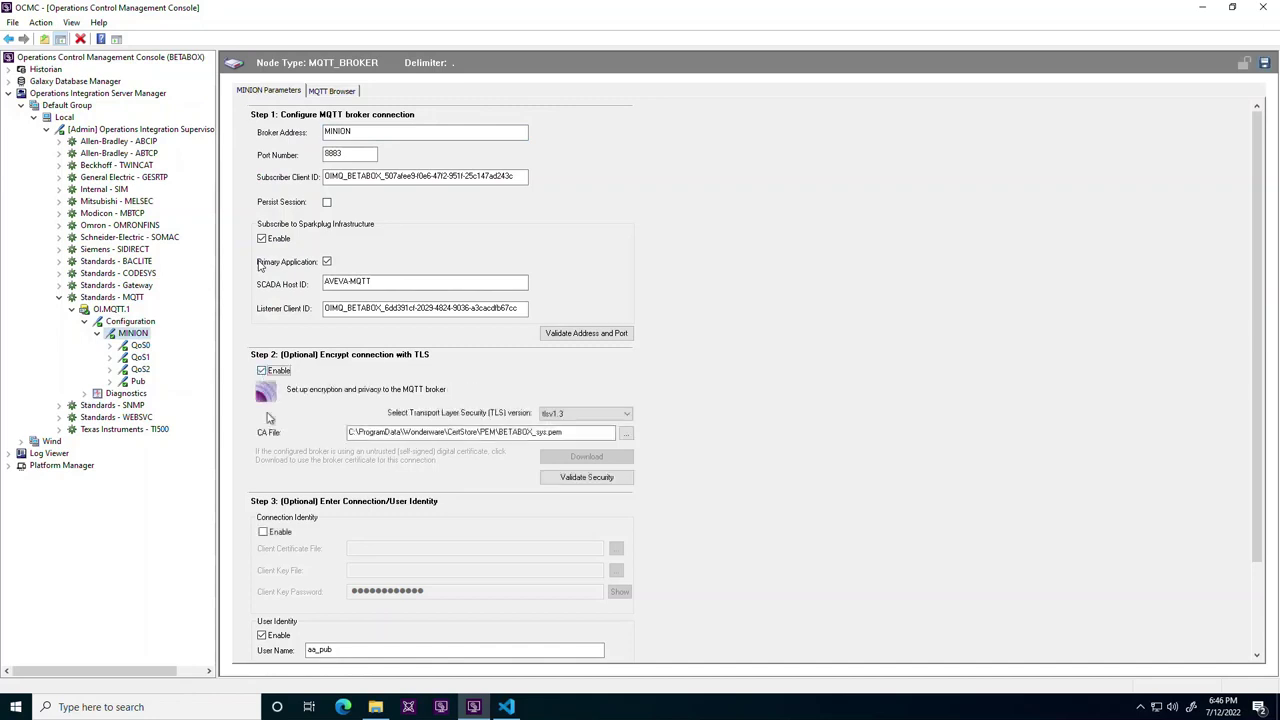
left_click(264, 532)
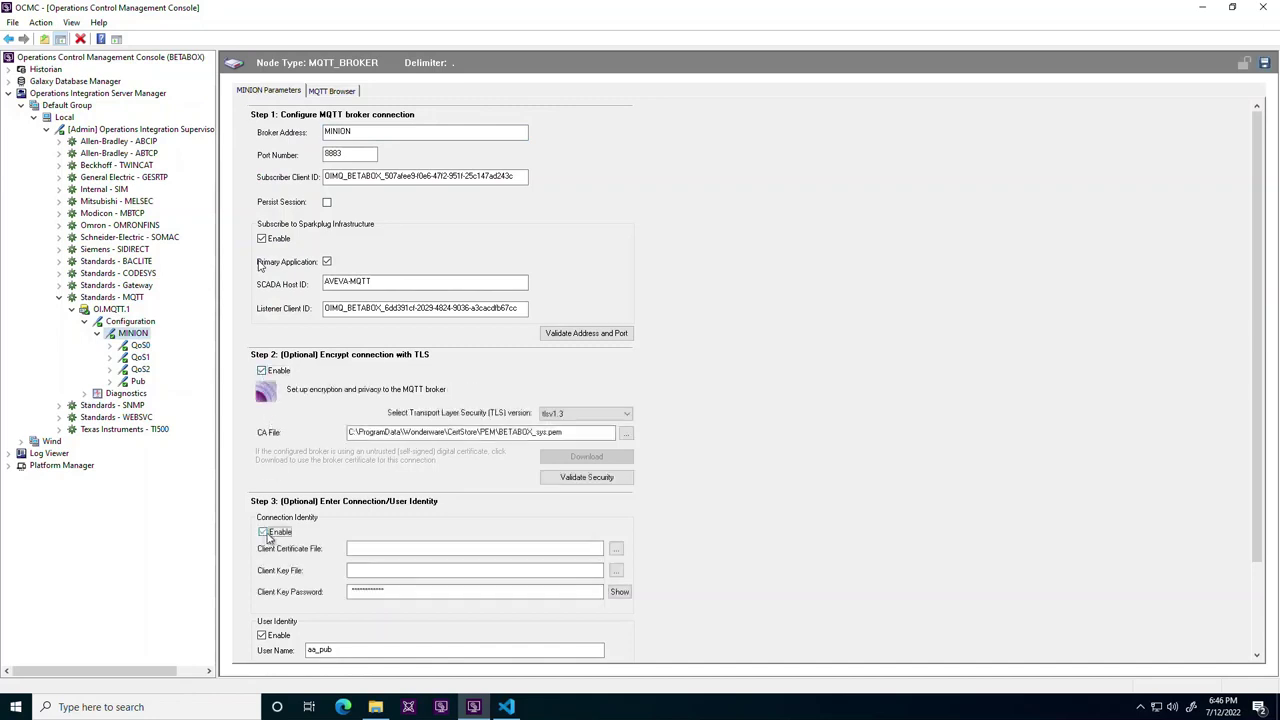
- Leave the client certificate and key fields, discard the MINION changes, and show Pub's Turbines settings
left_click(378, 550)
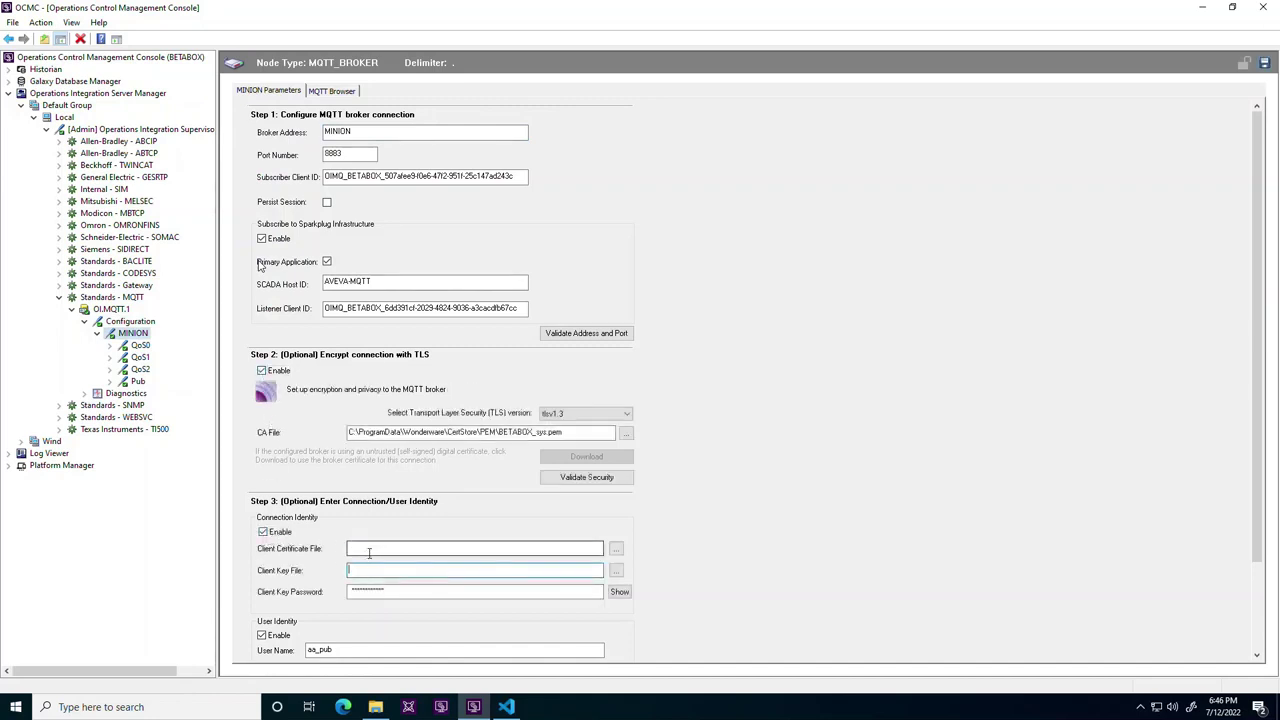
left_click(369, 572)
left_click(142, 396)
left_click(690, 384)
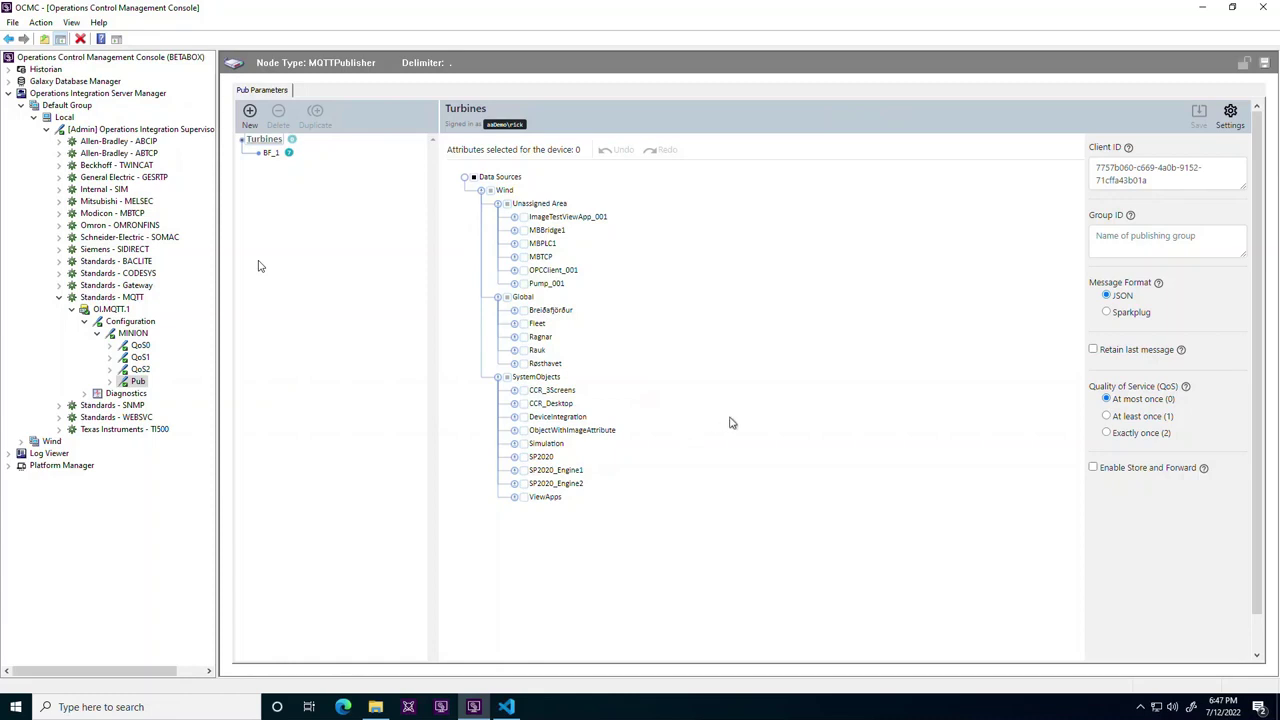
- Switch the Turbines publisher to Sparkplug format with Group ID Breidafjordur and save it
left_click(1112, 315)
left_click(1118, 243)
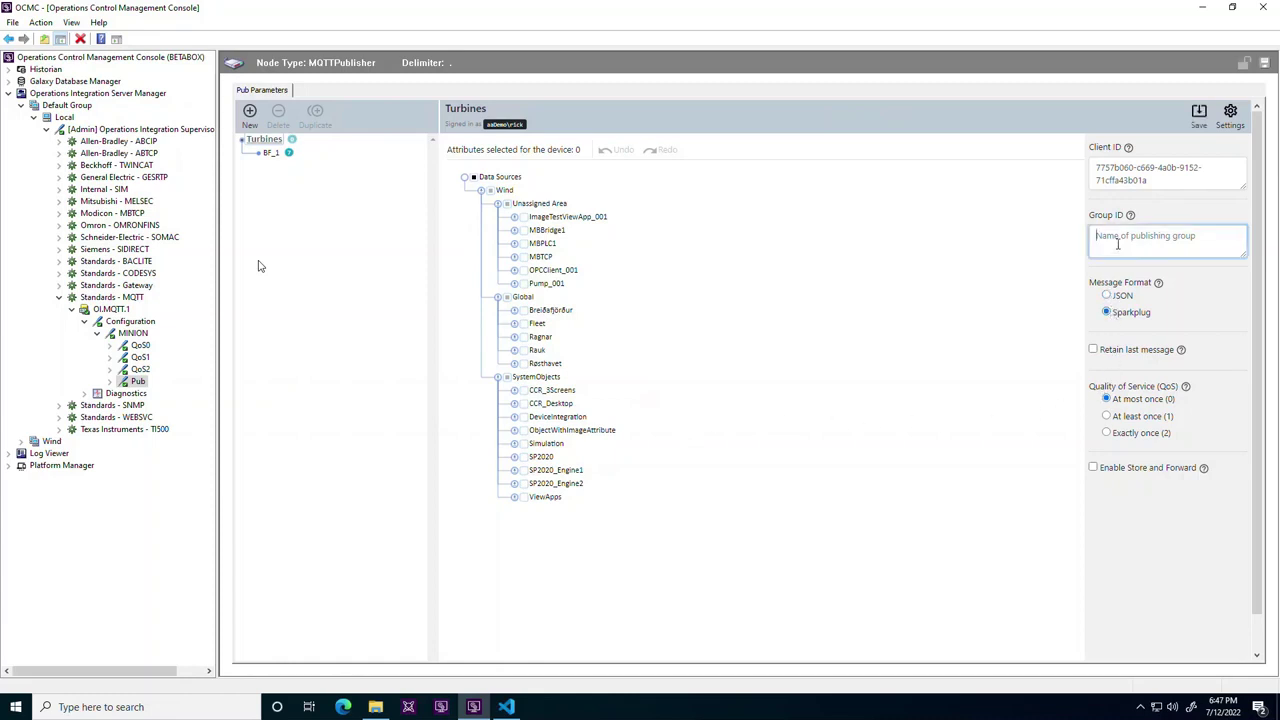
type("Breidafjordur")
left_click(1197, 128)
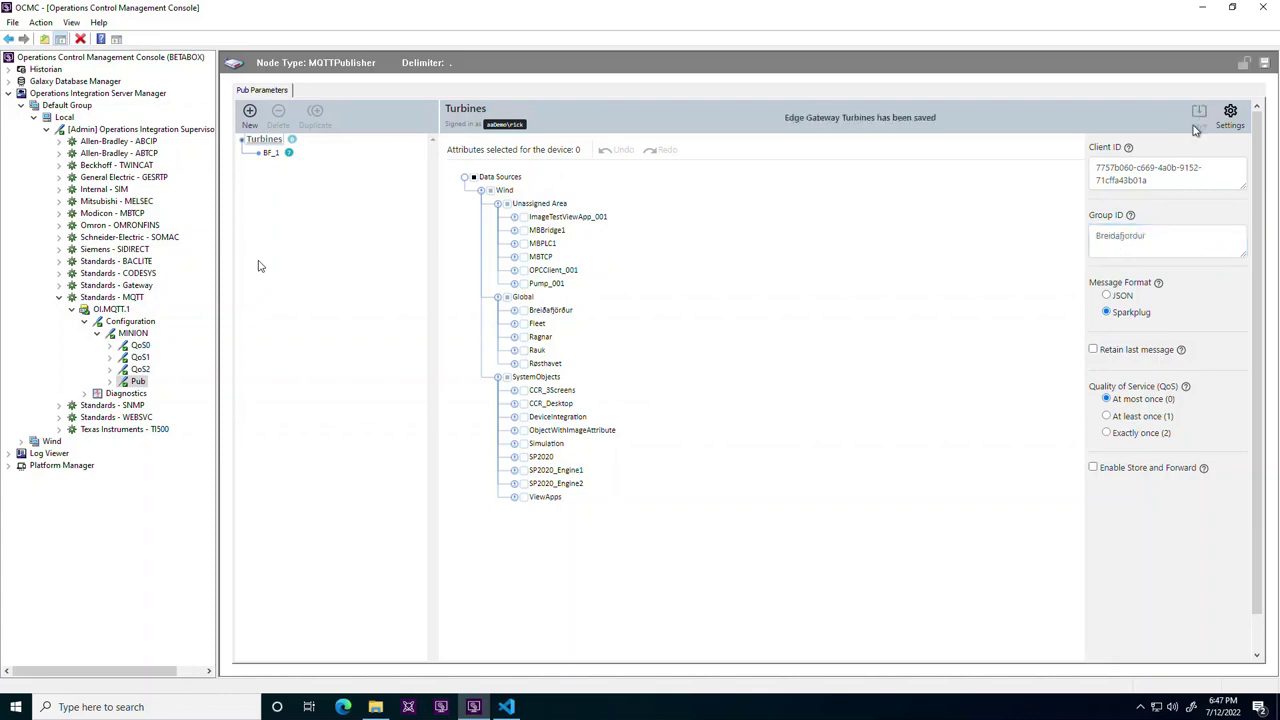
- Launch MQTT Explorer from Windows search ('mq') and connect to the MINION broker
key("super+s")
type("mq")
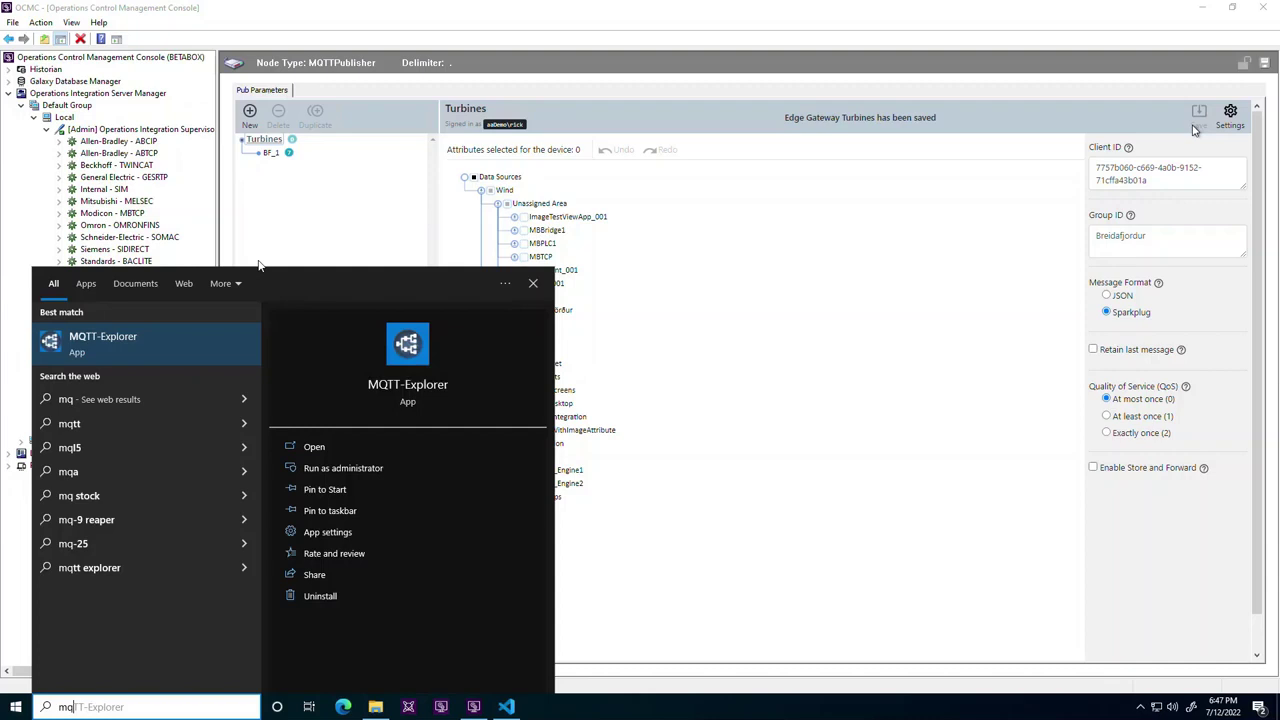
key("Escape")
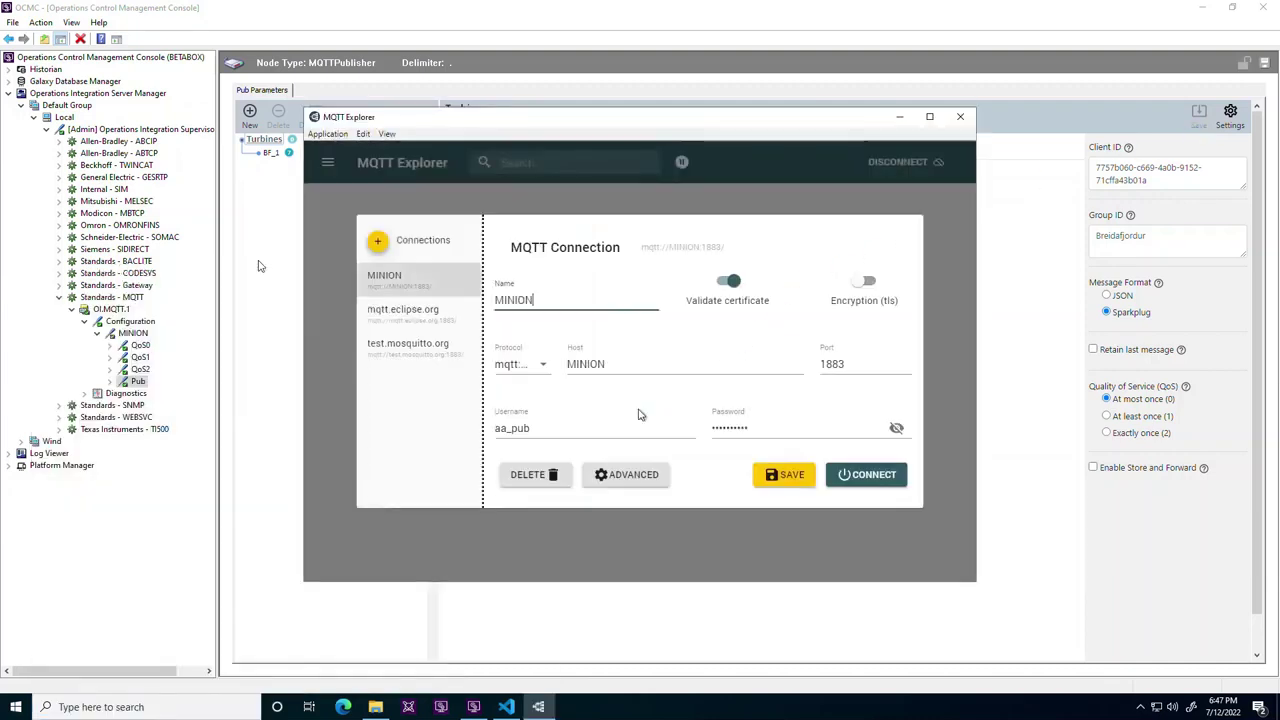
left_click(868, 478)
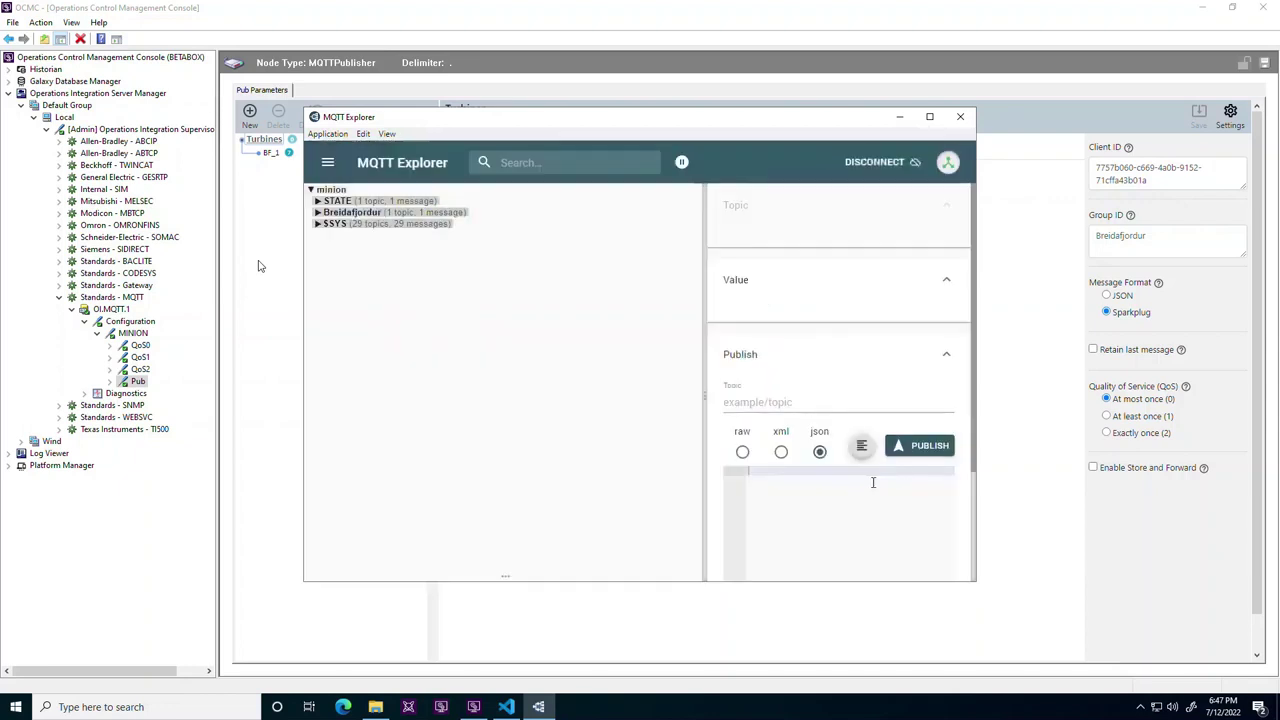
- Expand spBv1.0, Vasteras DDATA, and Breidafjordur to show the NDATA topic payload
left_click(332, 234)
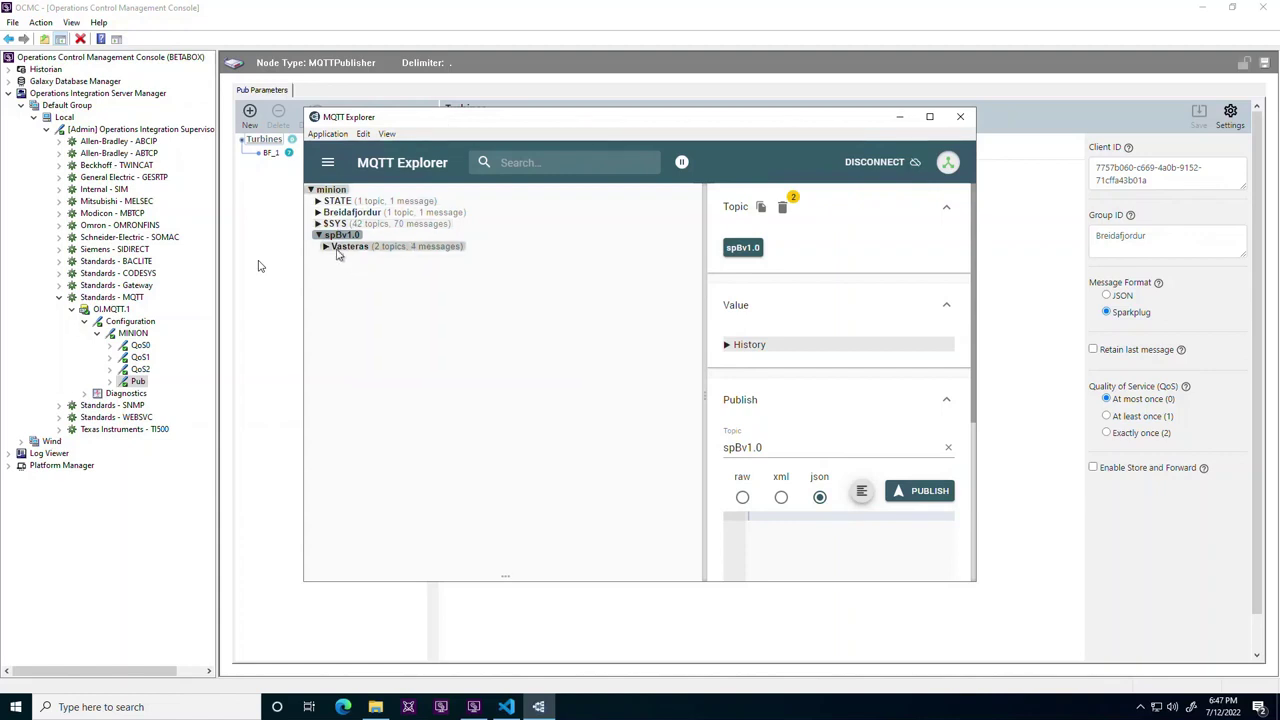
left_click(331, 249)
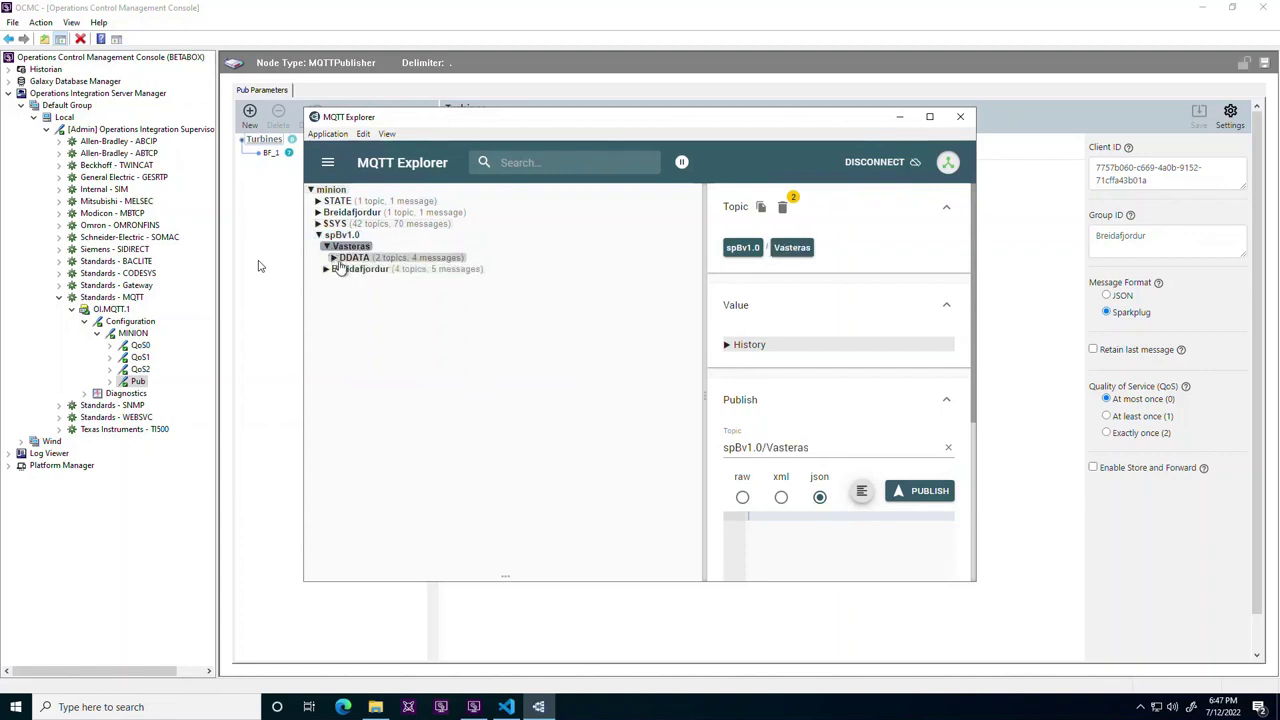
left_click(340, 258)
left_click(345, 281)
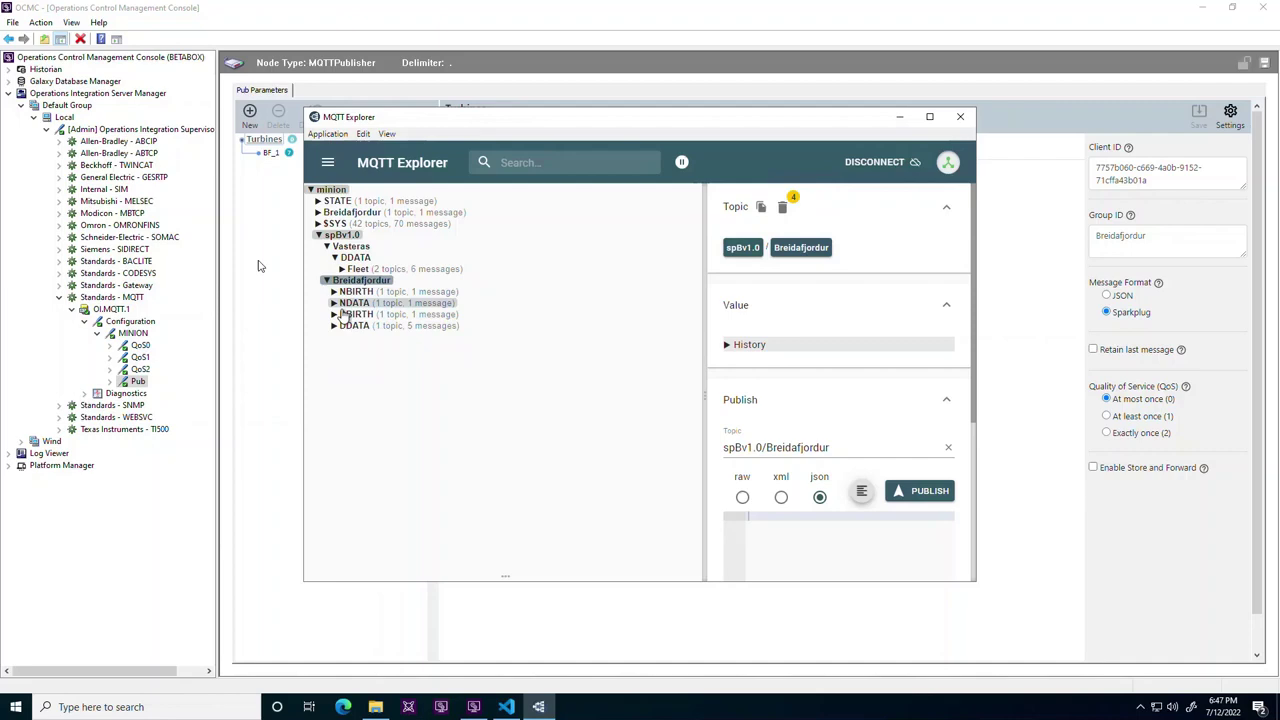
left_click(340, 305)
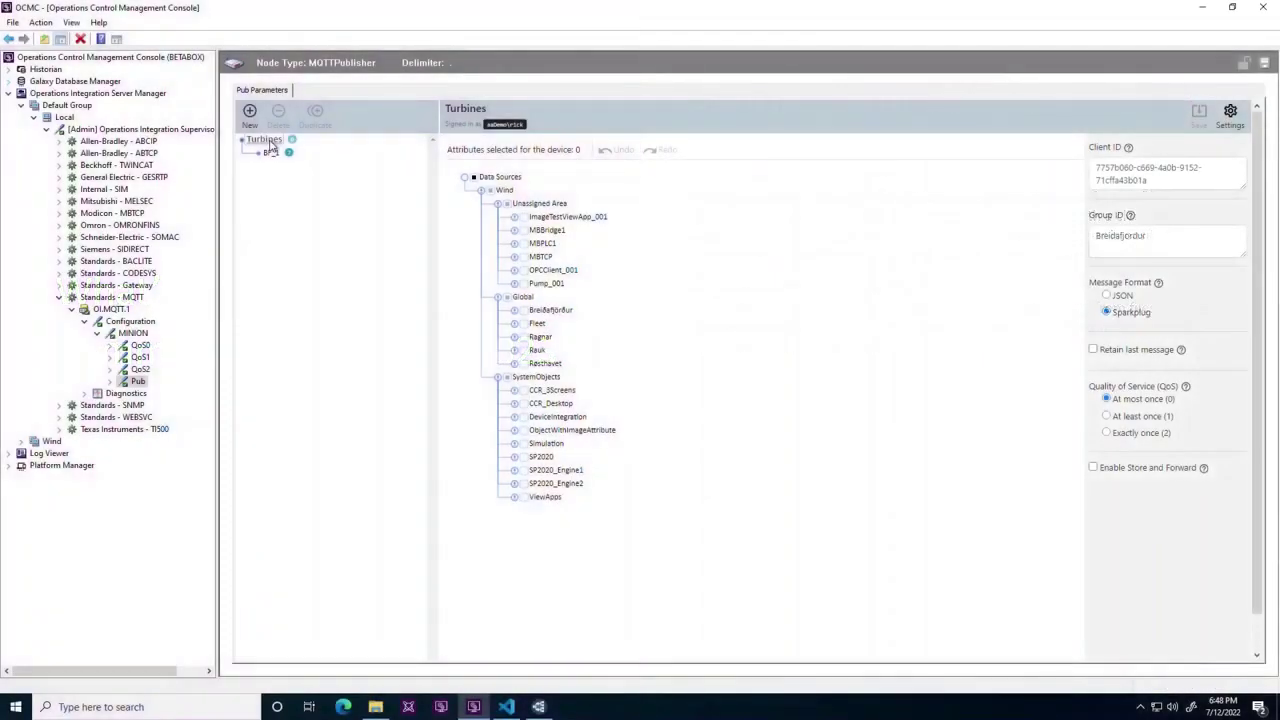
- Export the entire Turbines gateway configuration as Turbines.all.oicfg, then bring up Wind.all.oicfg in VS Code
right_click(270, 145)
left_click(300, 206)
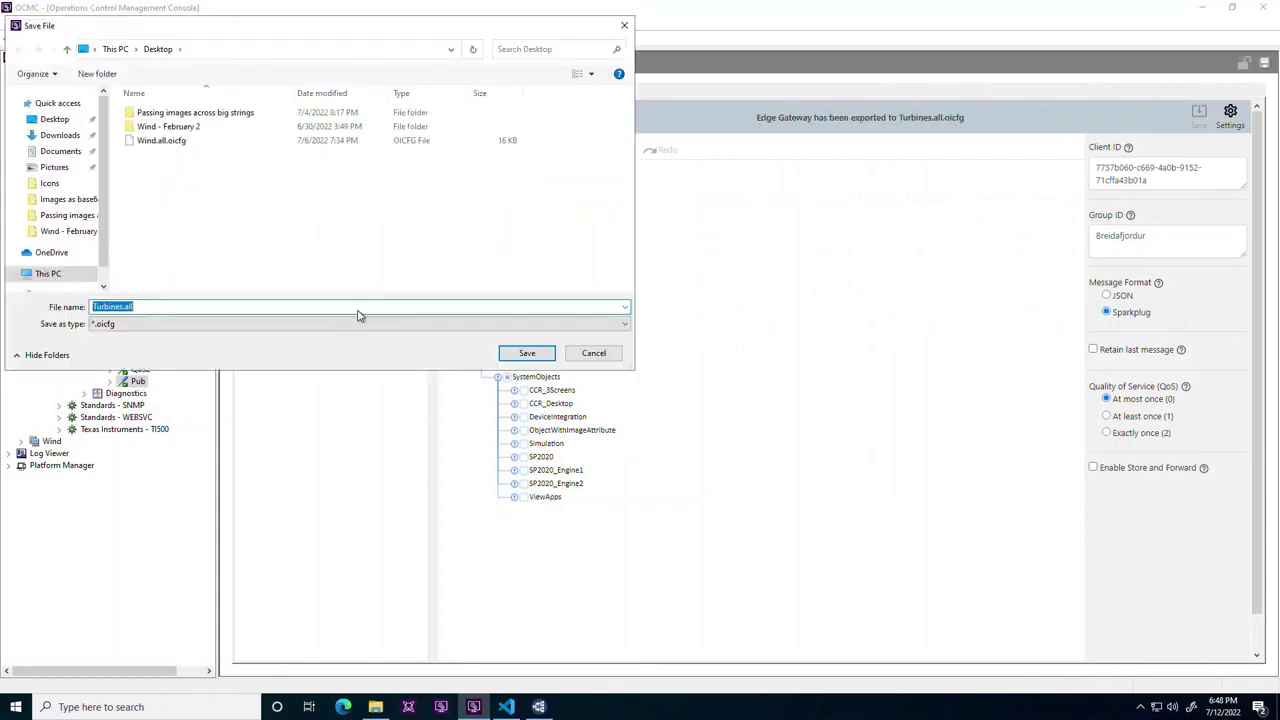
left_click(510, 355)
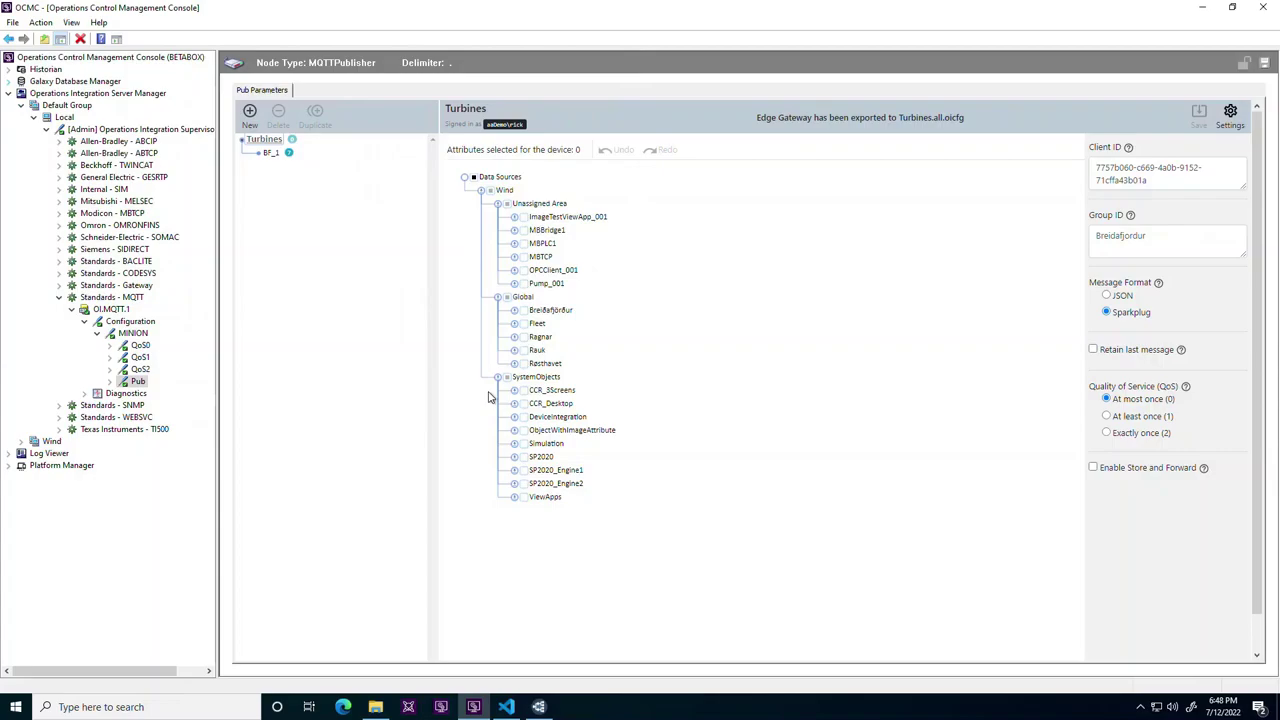
left_click(538, 707)
left_click(508, 708)
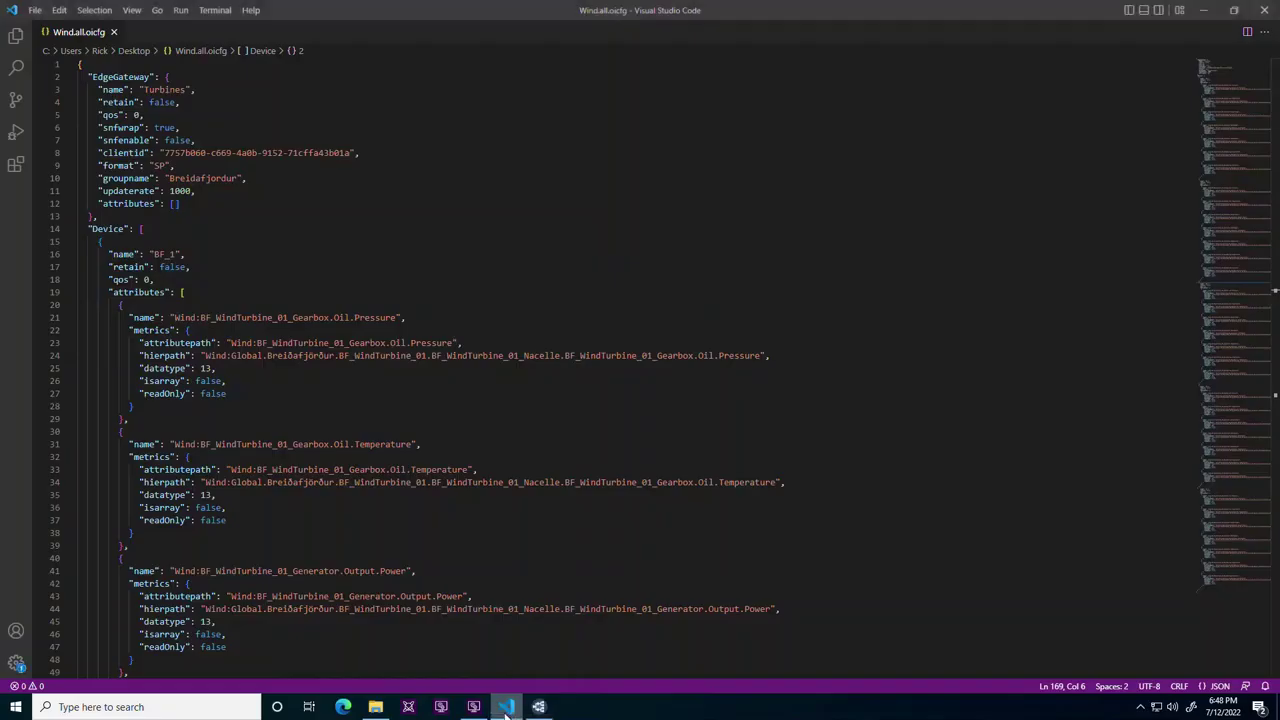
- Fold the BF_1, BF_2 and BF_3 device blocks in Wind.all.oicfg to reveal BF_4
left_click(69, 241)
double_click(164, 279)
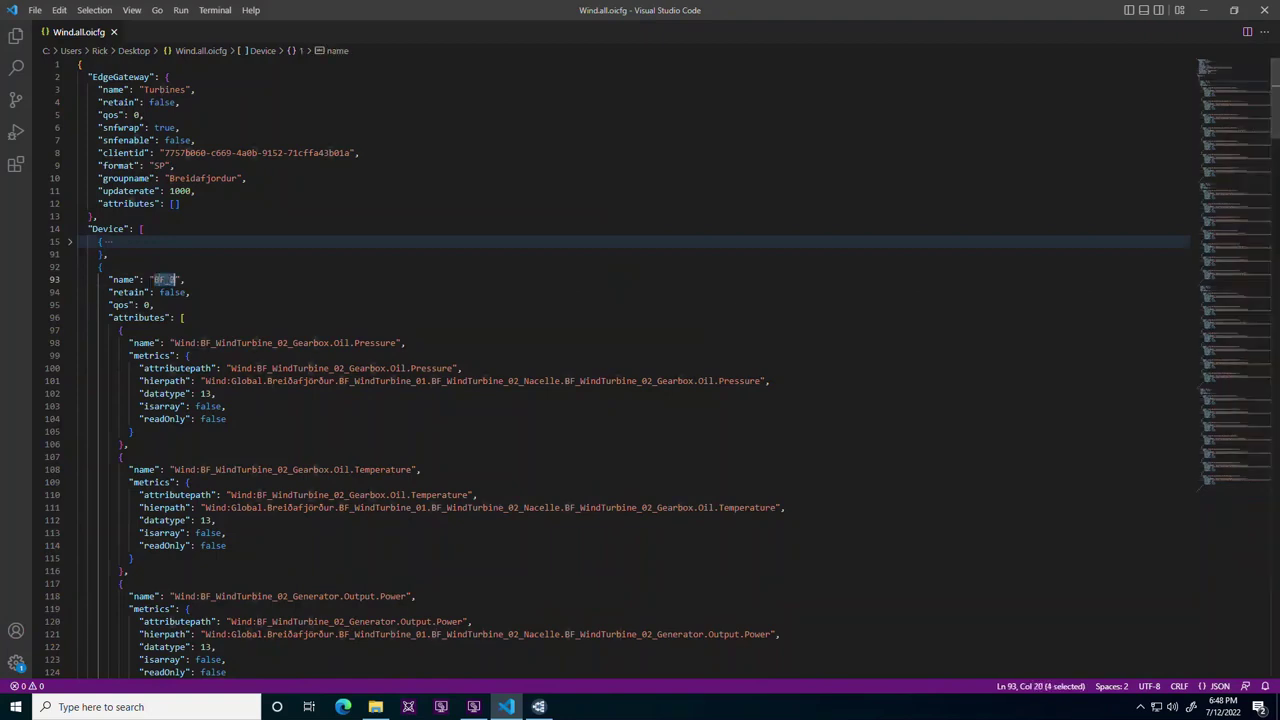
left_click(69, 267)
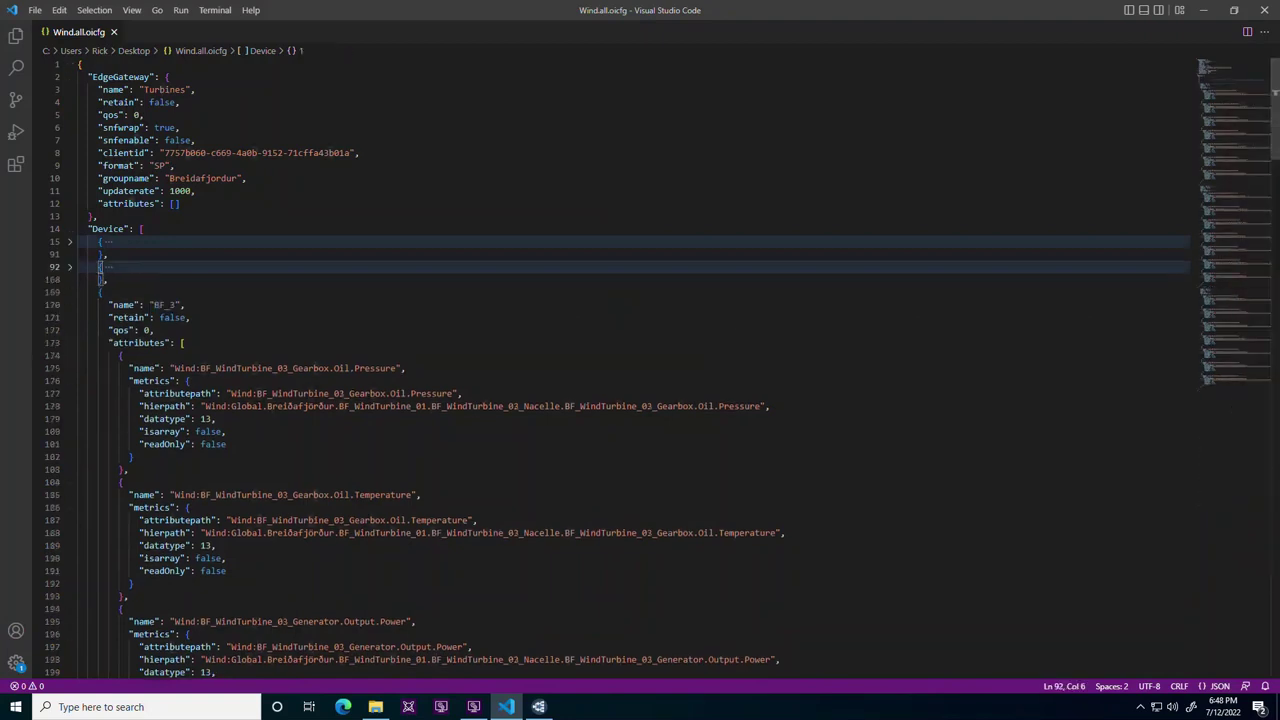
double_click(164, 304)
left_click(70, 293)
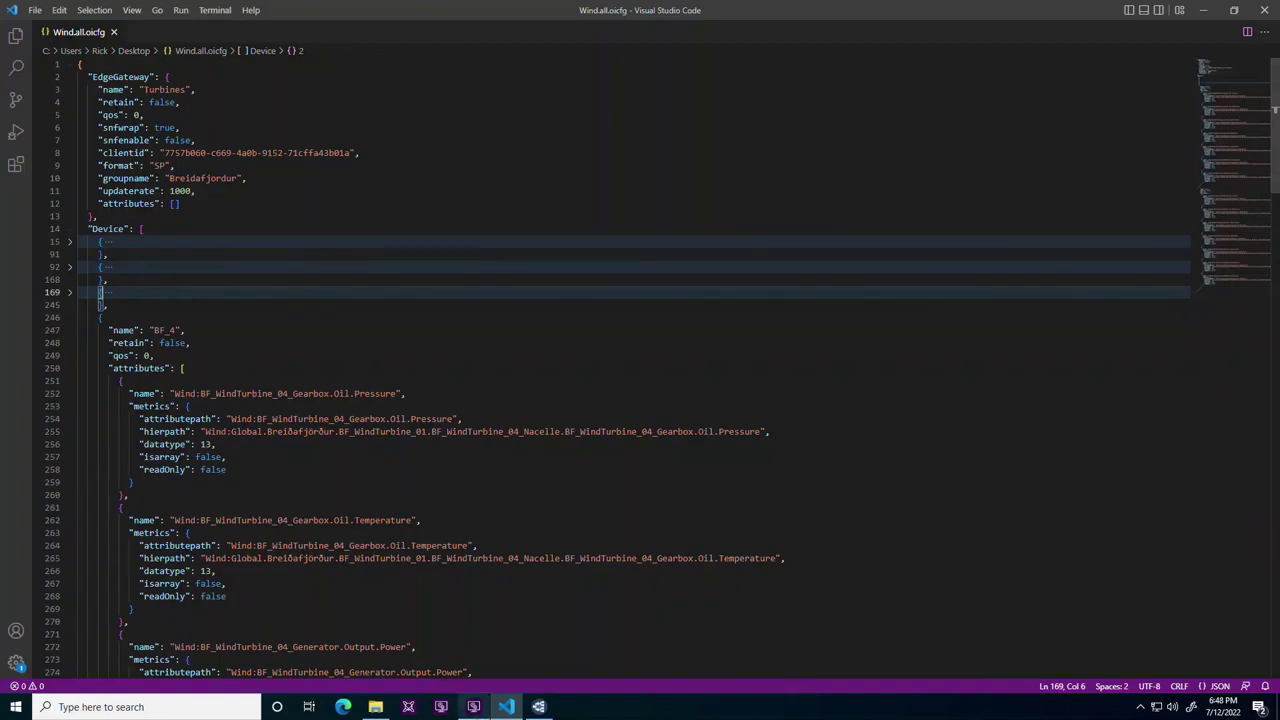
- Import the Wind.all.oicfg device configuration from the Desktop into the Turbines publisher
left_click(473, 707)
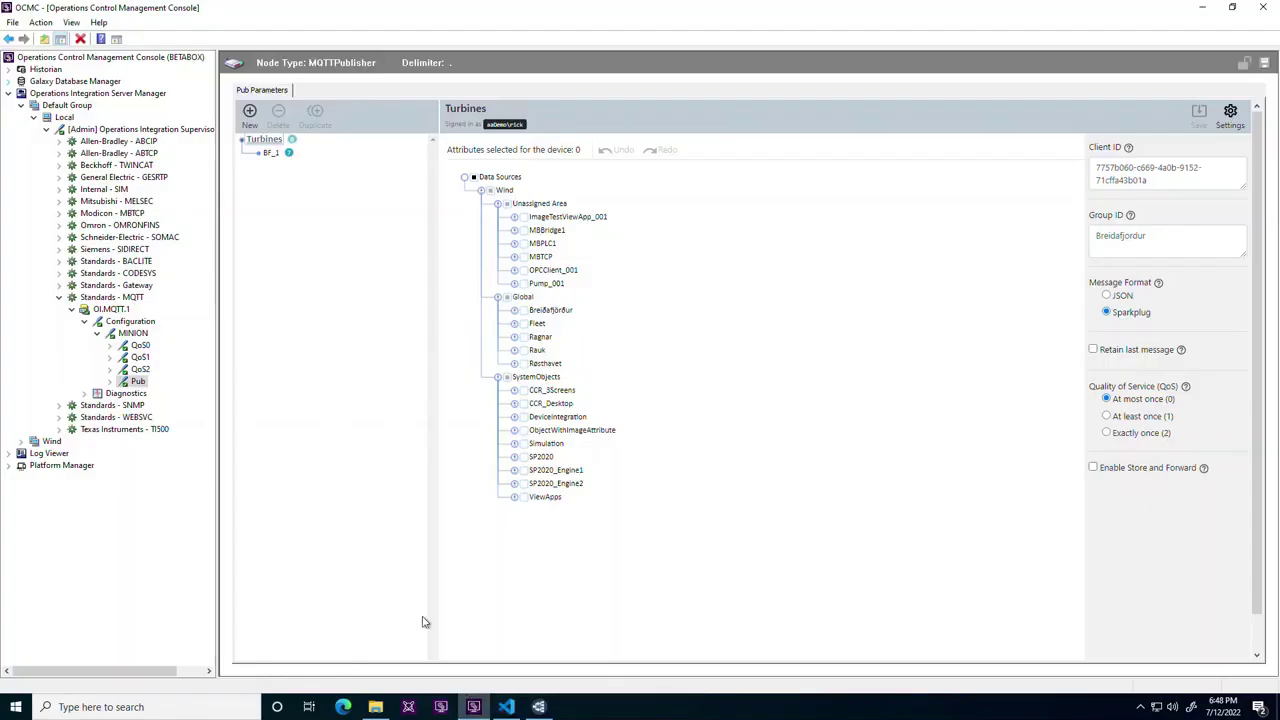
right_click(272, 152)
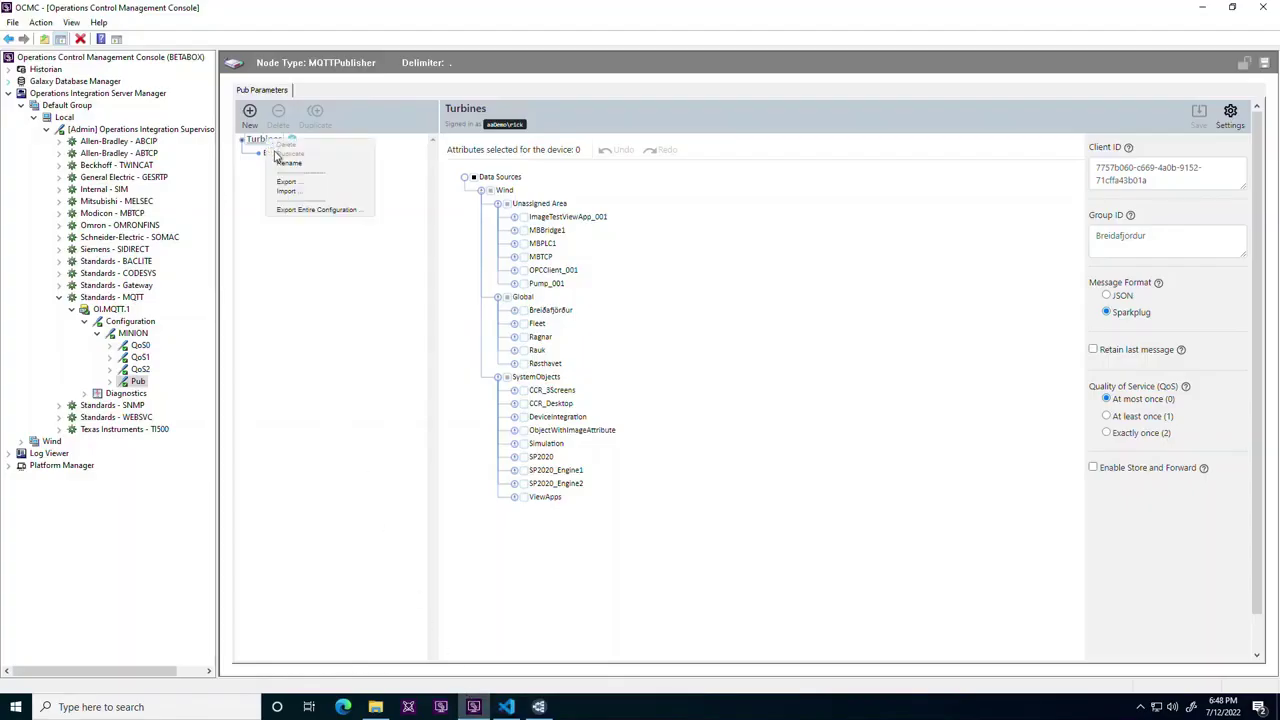
left_click(290, 192)
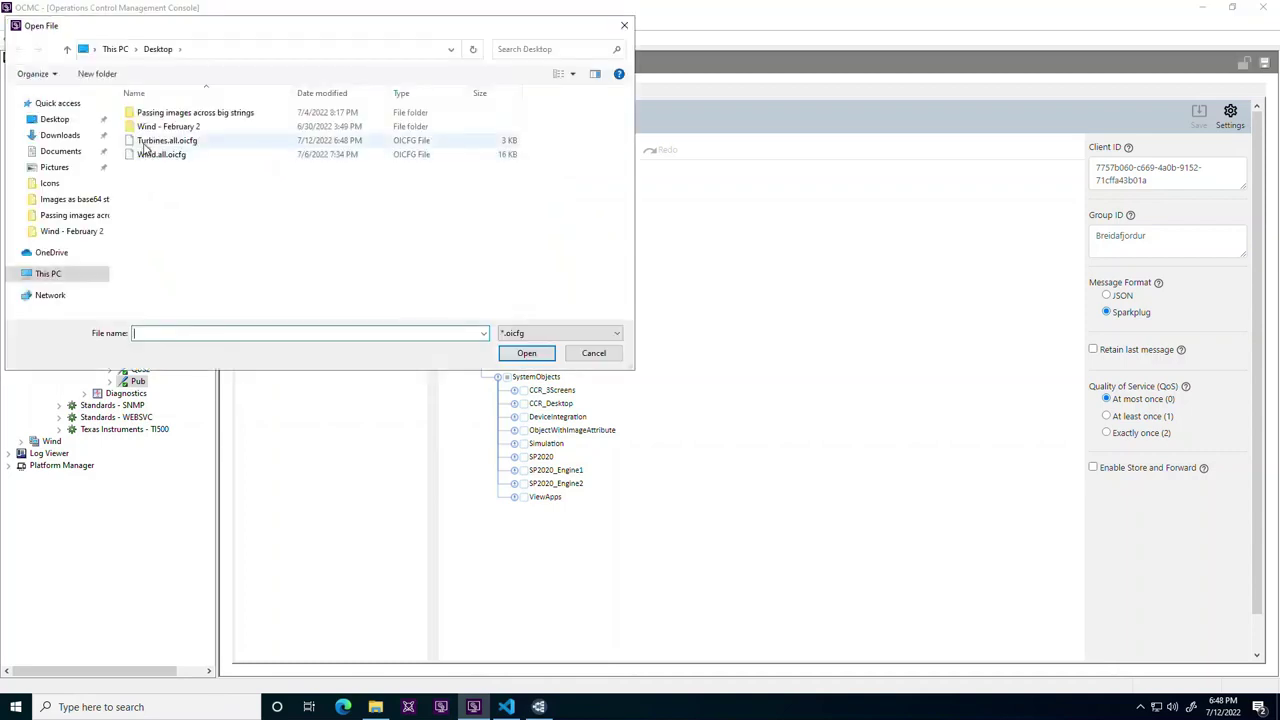
left_click(55, 120)
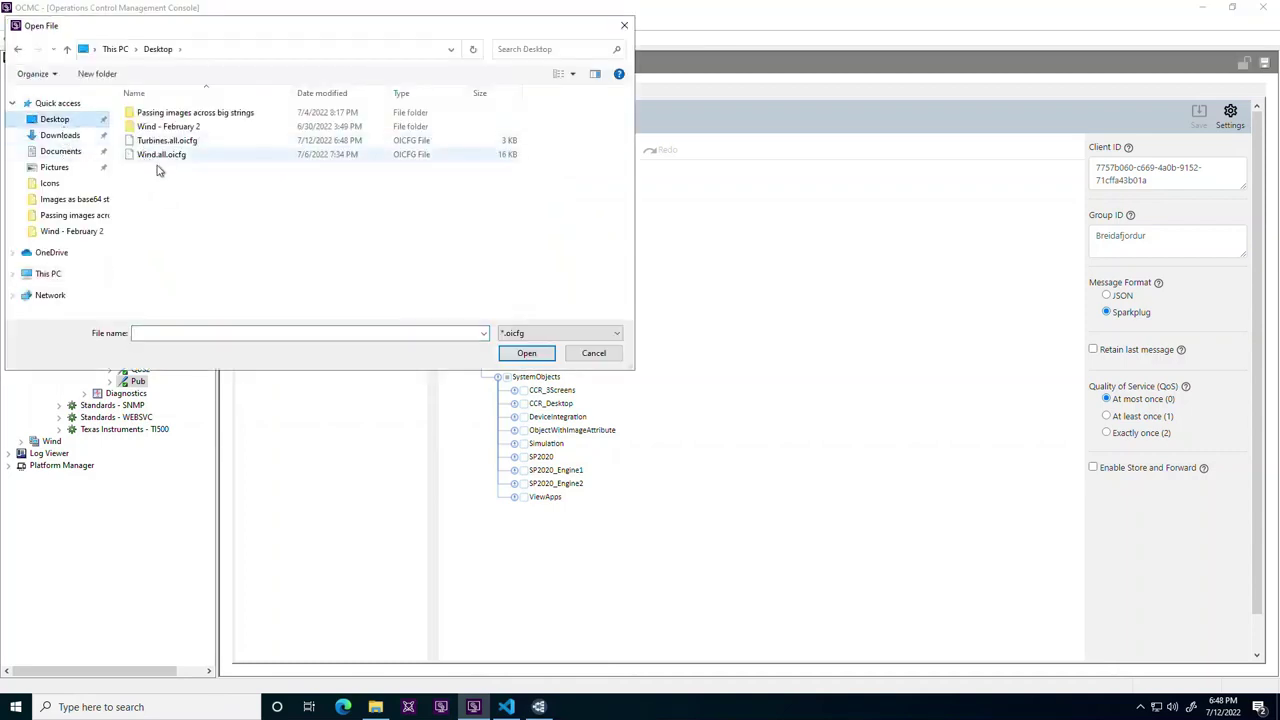
double_click(162, 156)
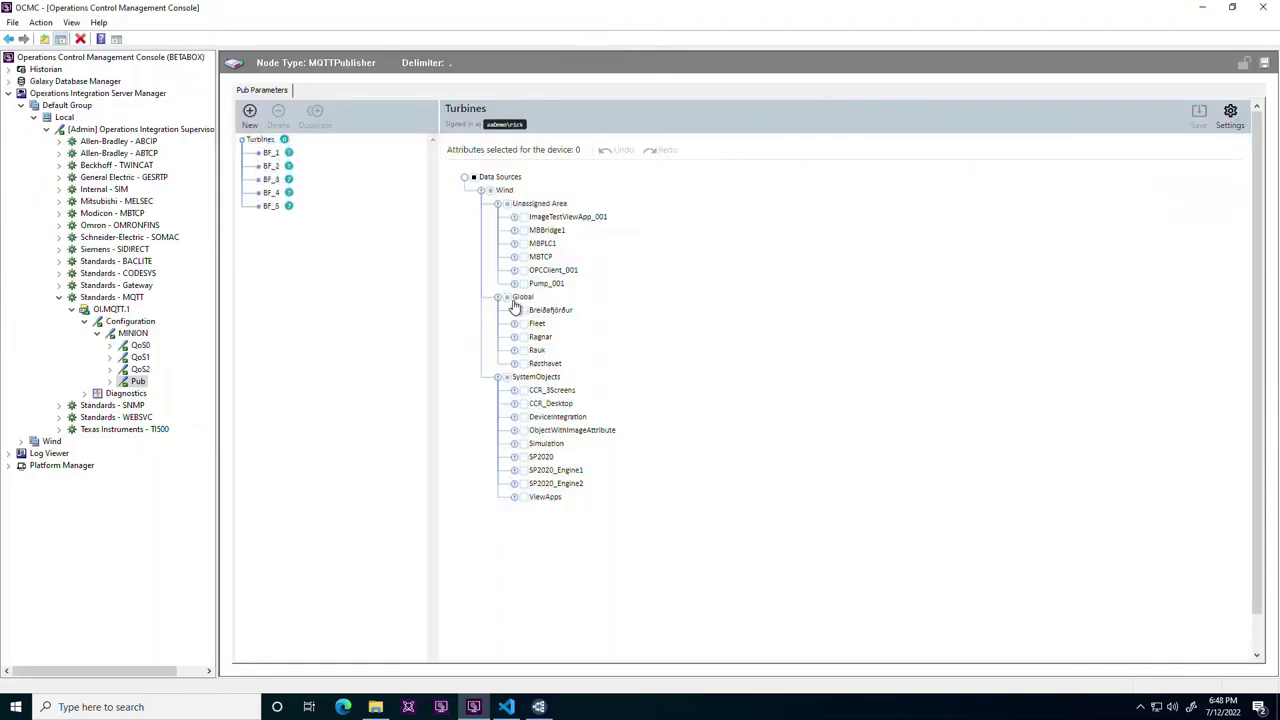
- Review the published attributes of BF_2, BF_3 and BF_4, ending on BF_4's seven
left_click(274, 167)
left_click(272, 179)
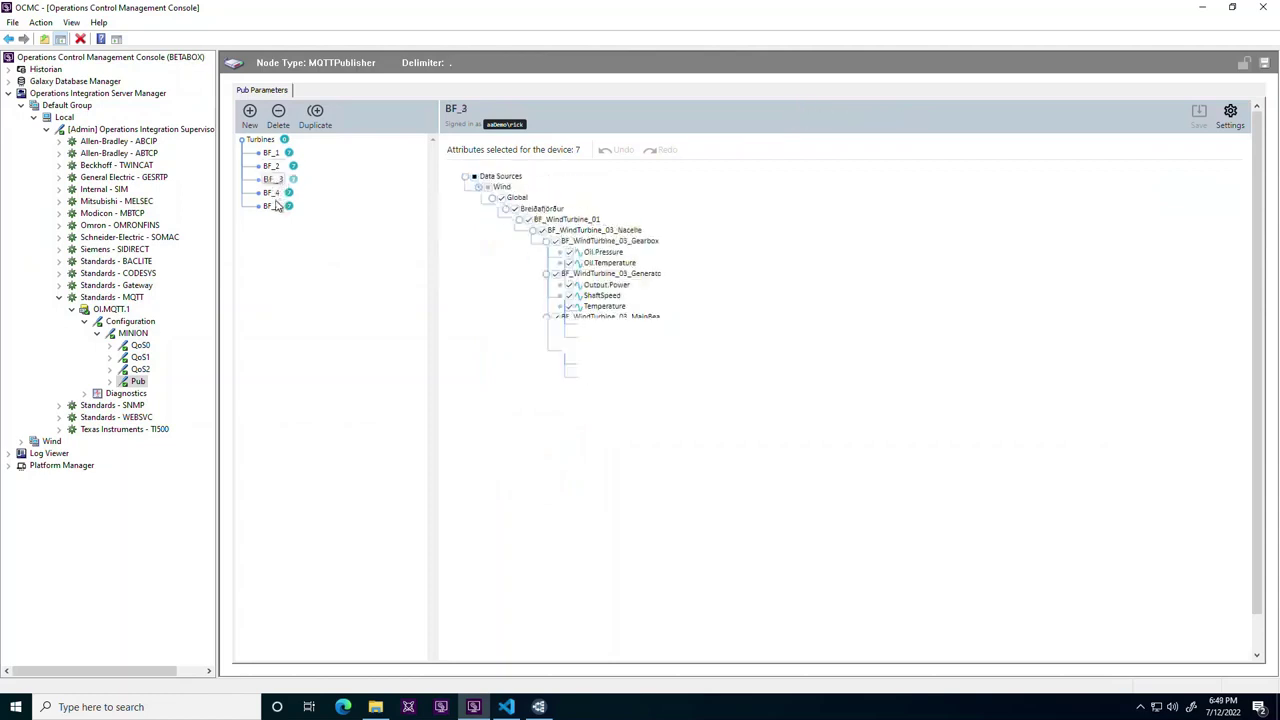
left_click(276, 193)
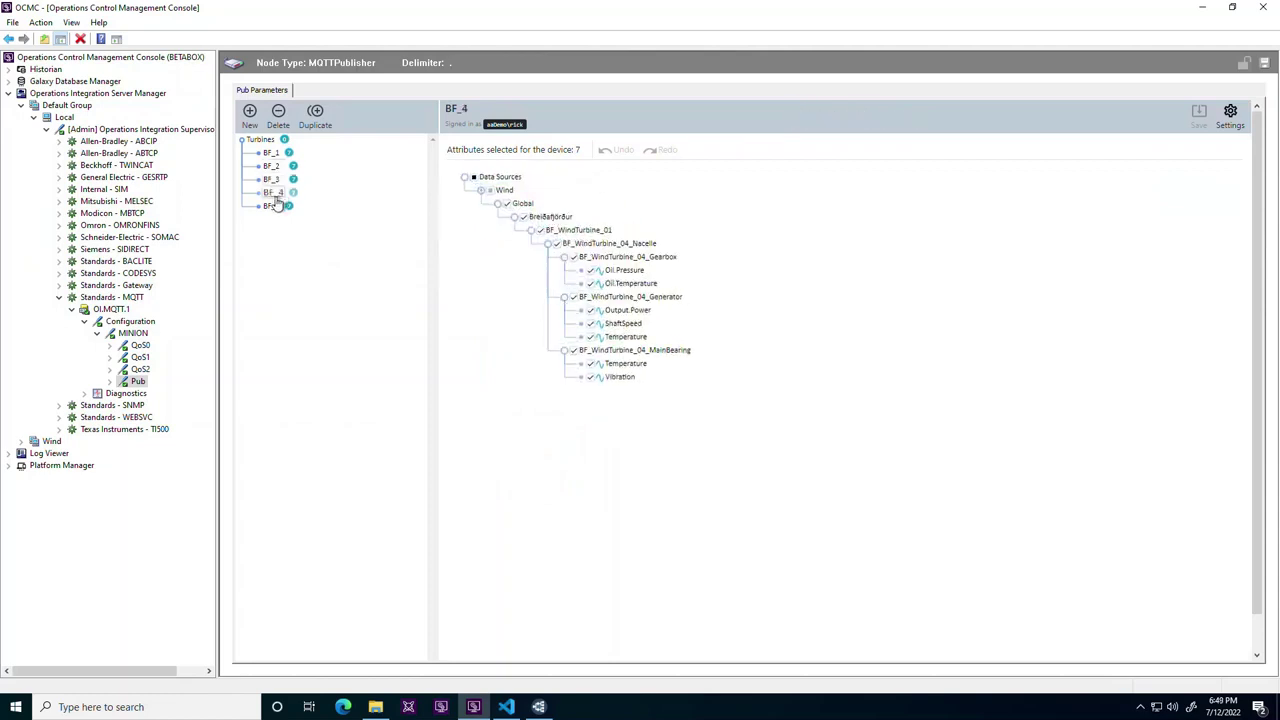
- In MINION's MQTT Browser, view BF_1 then BF_3 tags and copy the oil Pressure reference
left_click(132, 333)
left_click(324, 92)
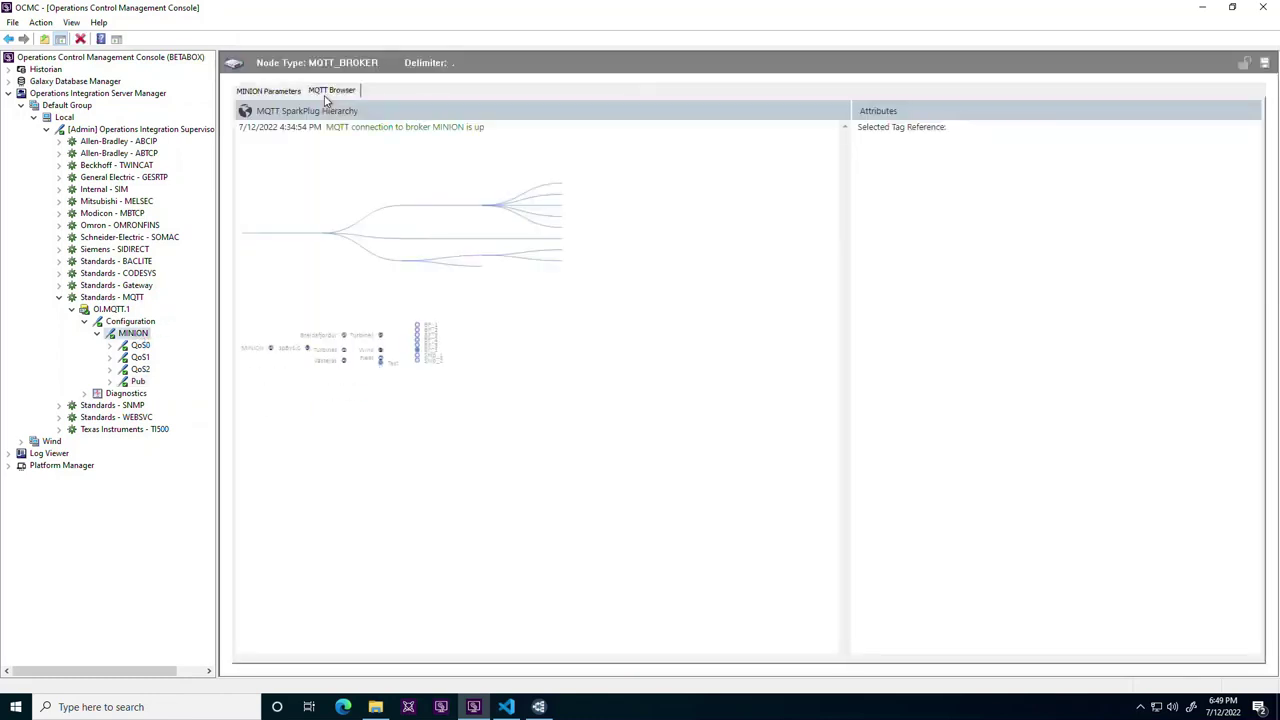
scroll(557, 225, "up", 3)
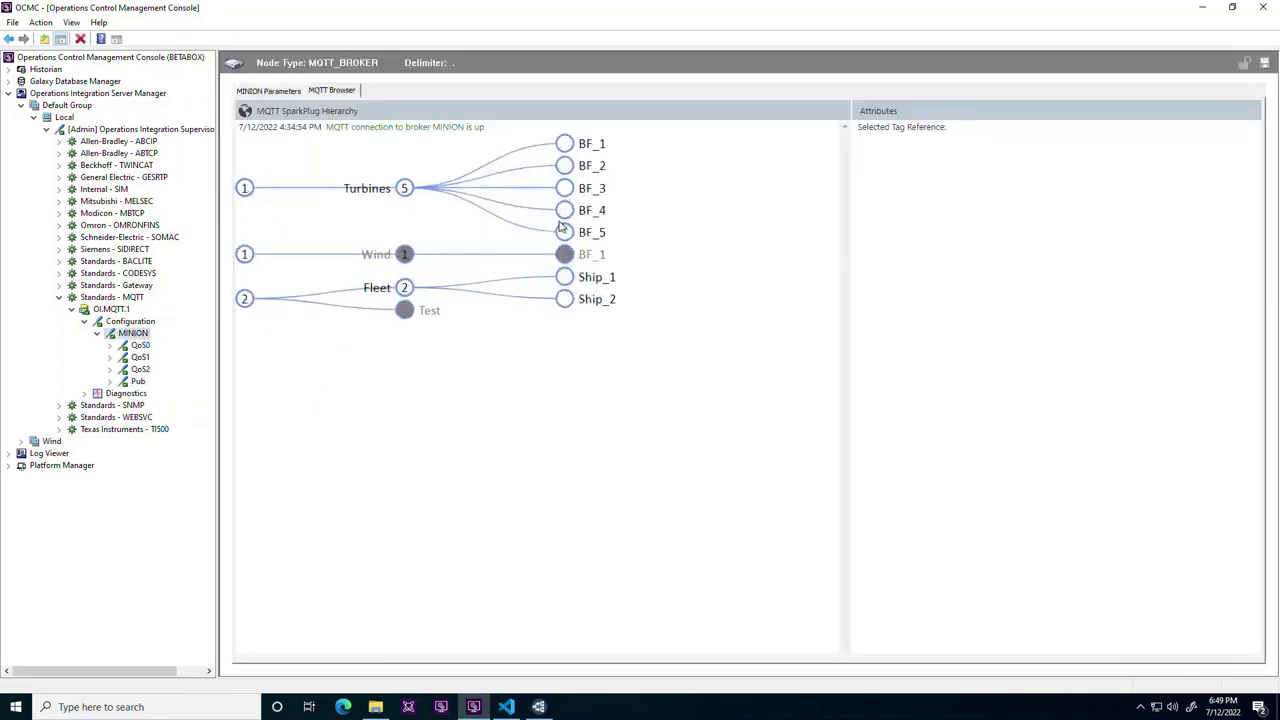
left_click(566, 145)
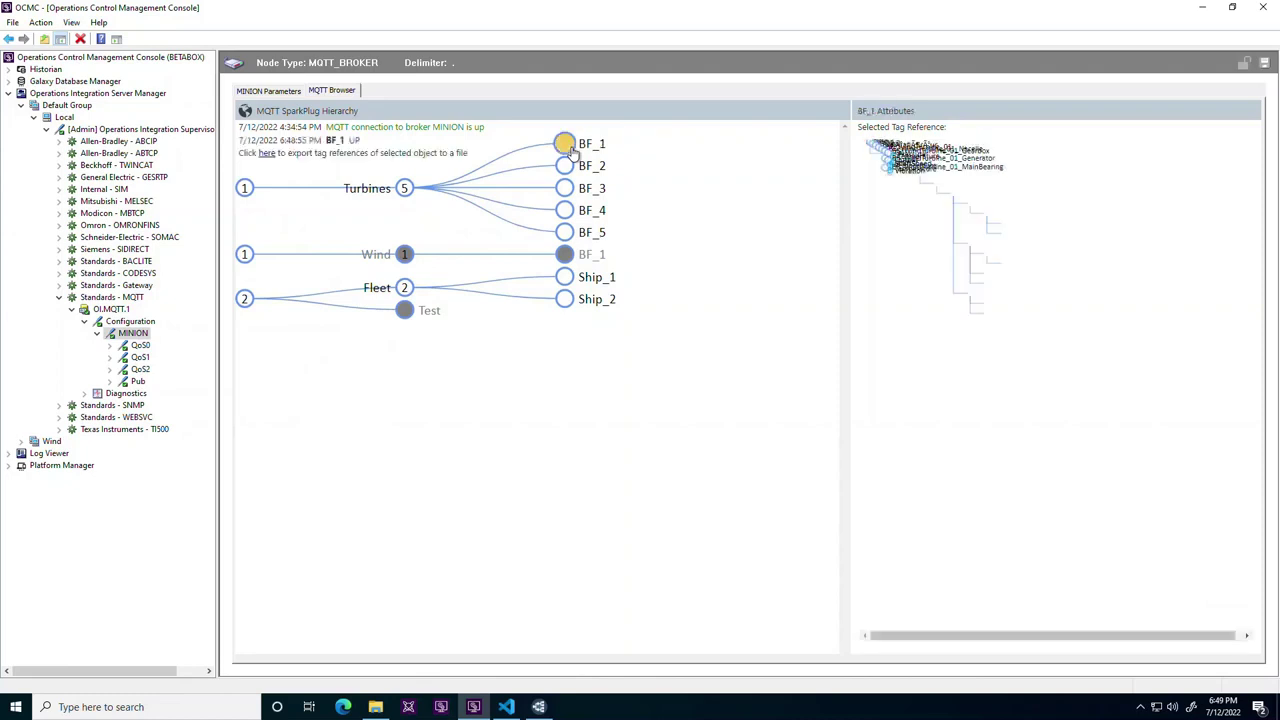
left_click(568, 190)
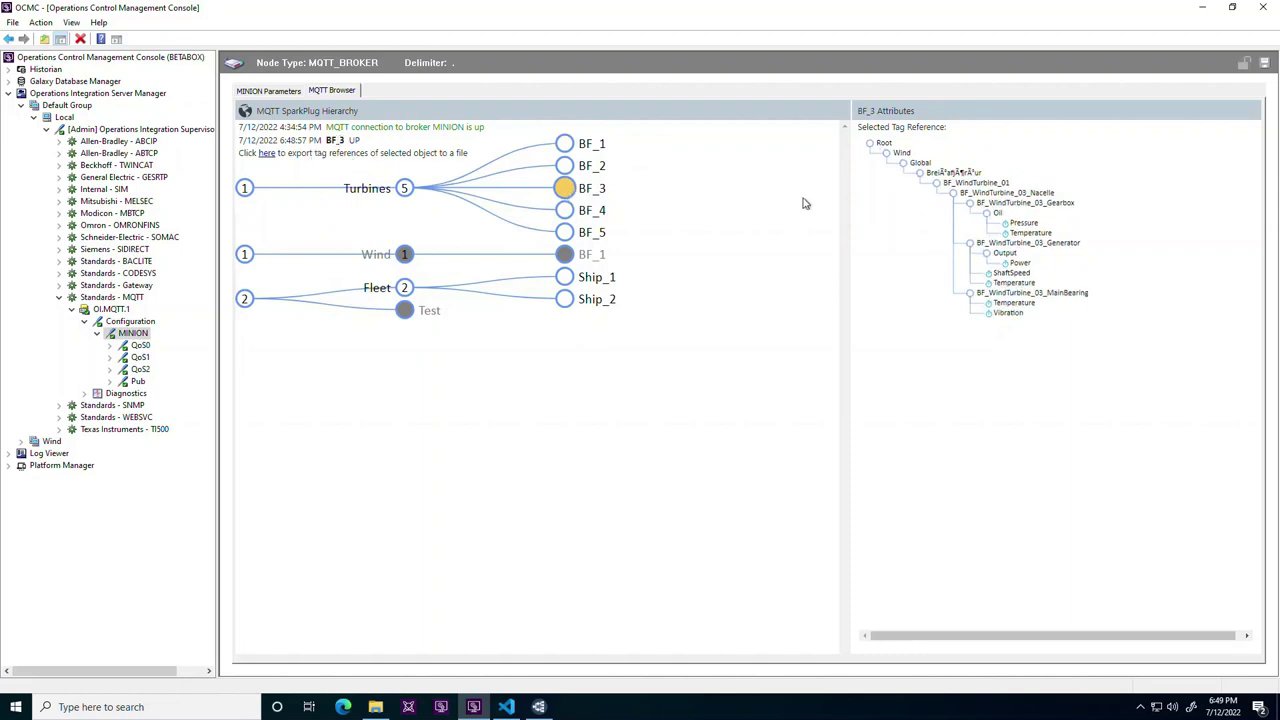
left_click(1022, 224)
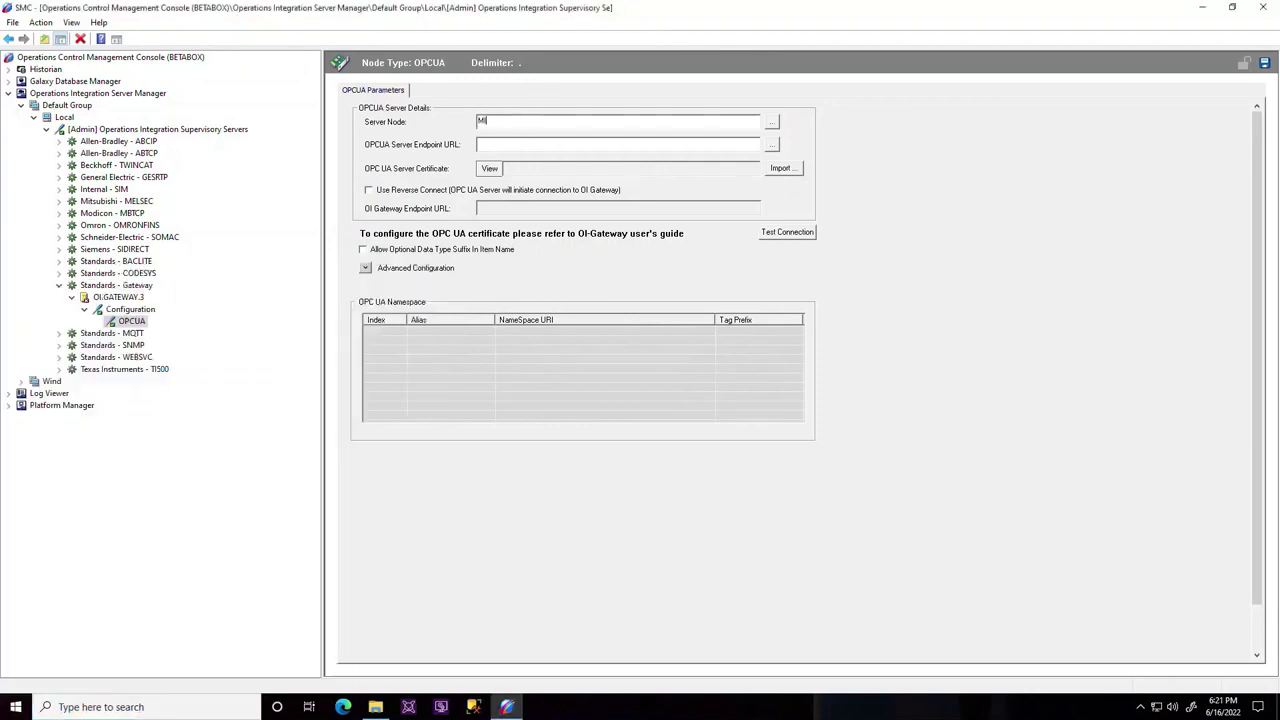
- Set server MINION with endpoint opc.tcp://MINION:48010 and import the uaservercpp server certificate
type("NION")
left_click(510, 144)
type("opc.tcp://MINION:48010")
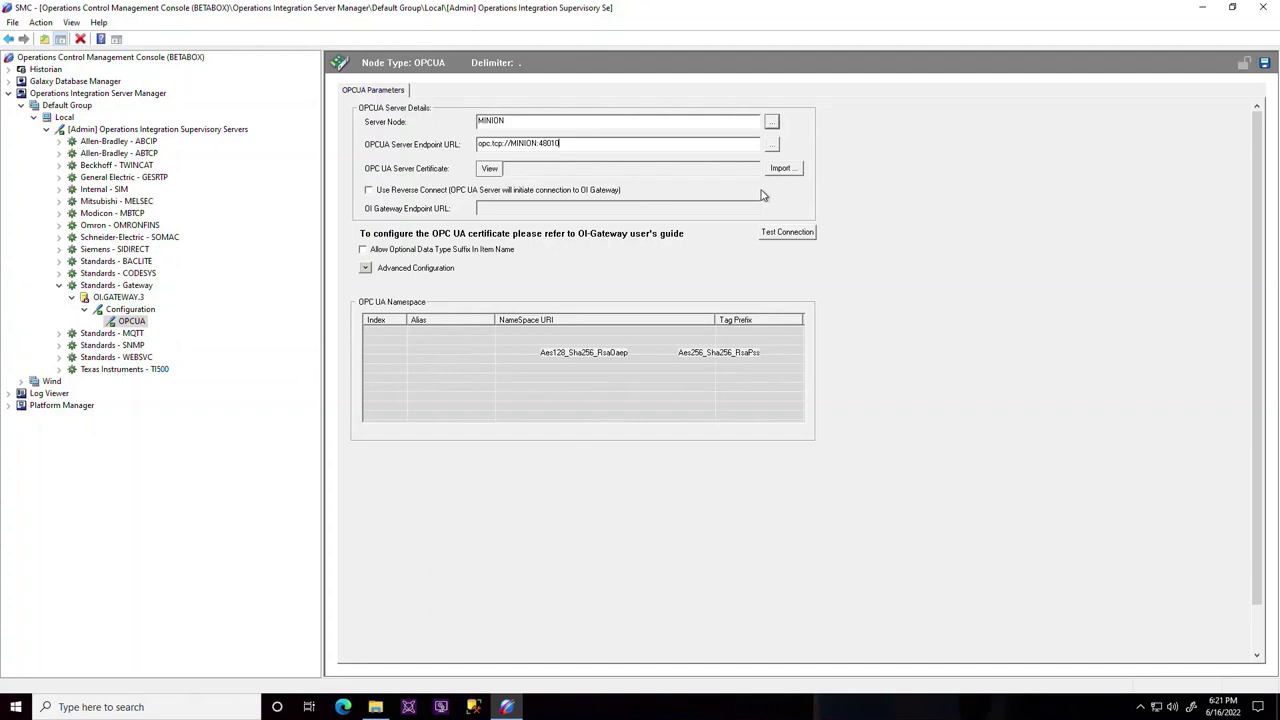
left_click(781, 170)
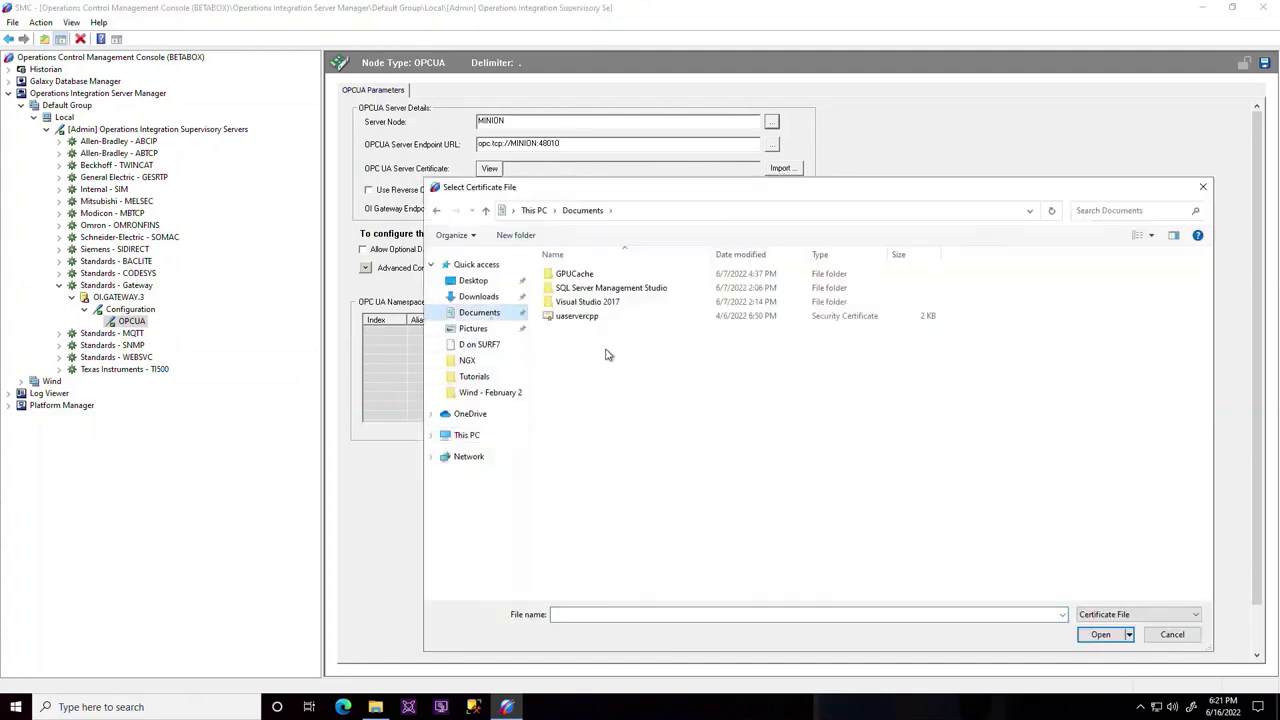
left_click(580, 316)
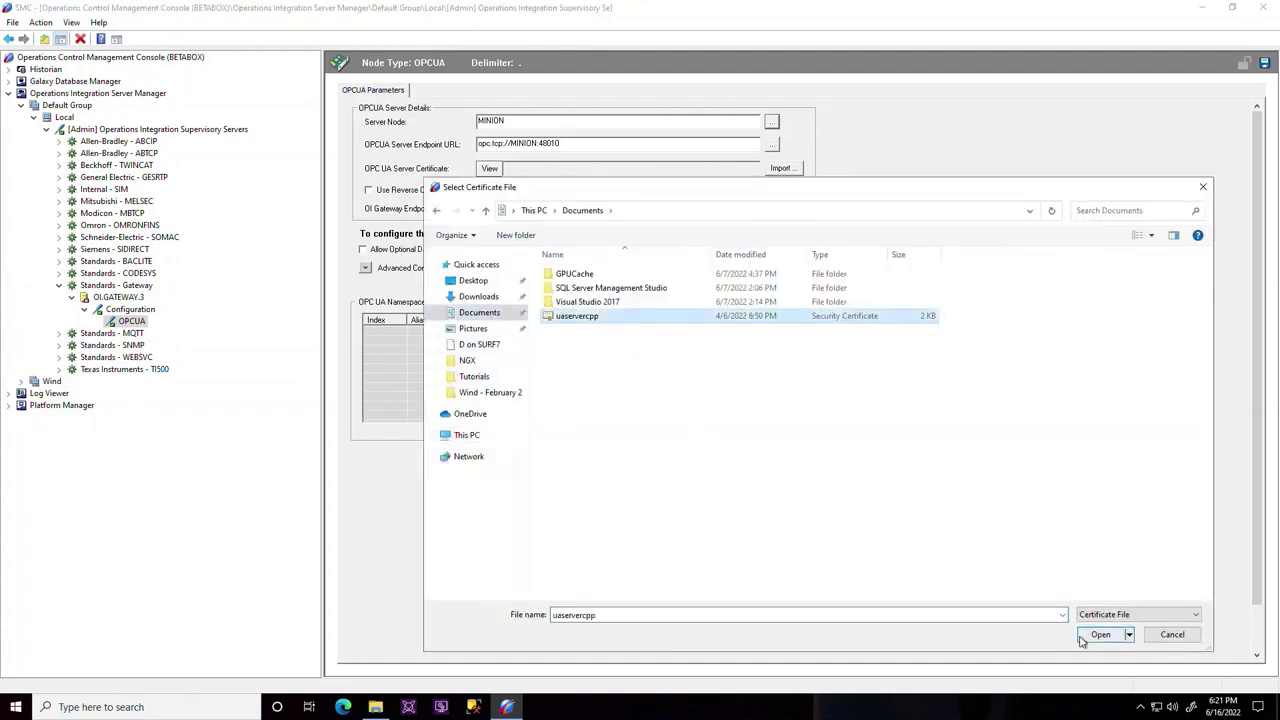
left_click(1082, 637)
left_click(704, 396)
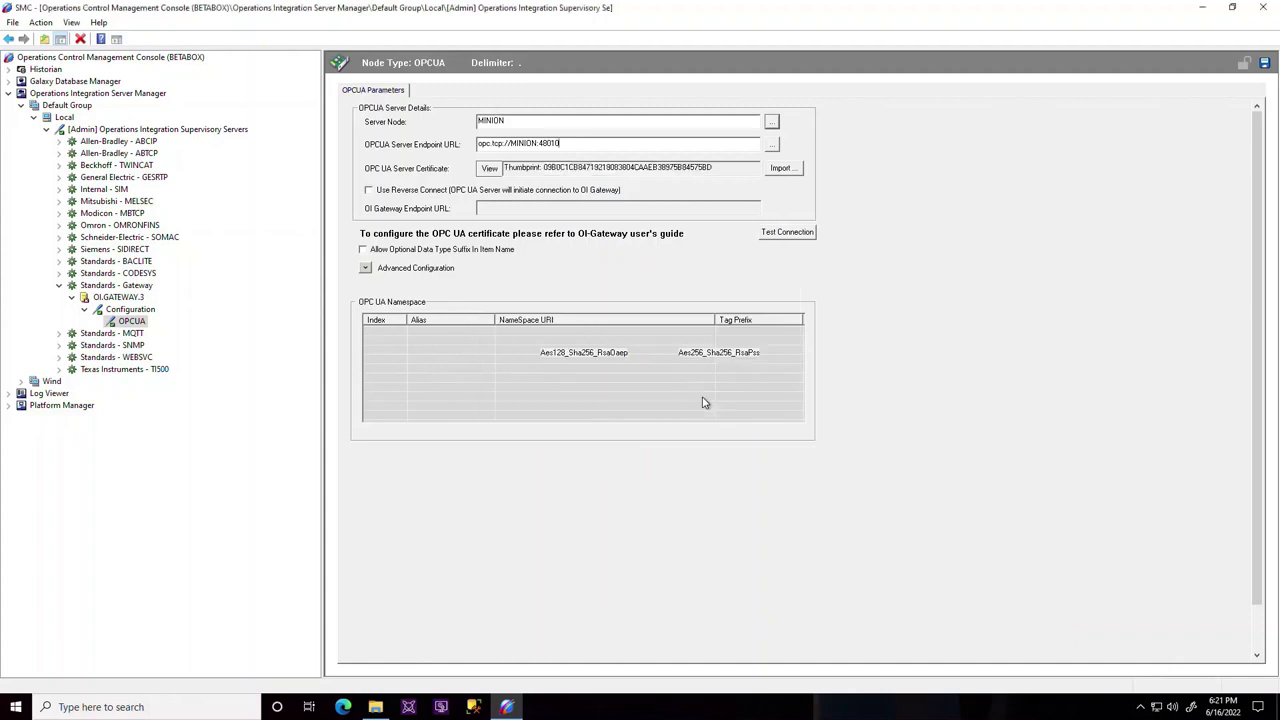
- Under Advanced Configuration, test the MINION connection and enable Use Reverse Connect
left_click(366, 268)
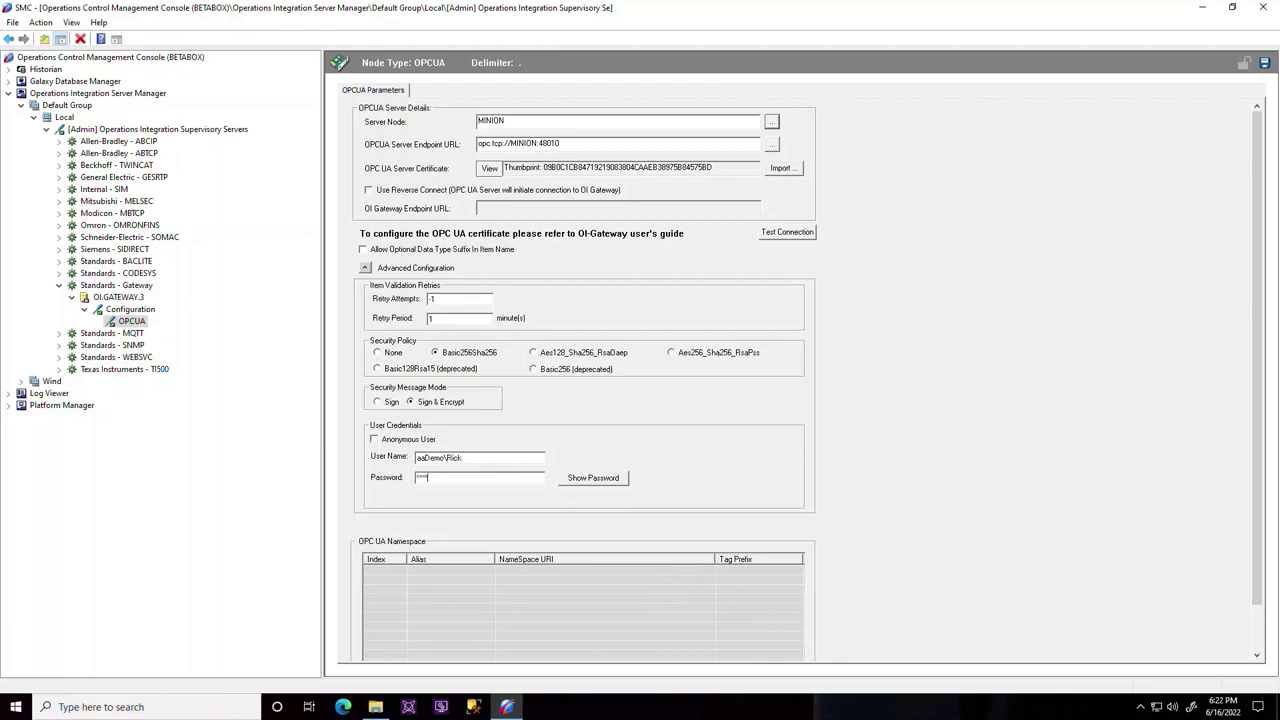
left_click(790, 235)
left_click(369, 191)
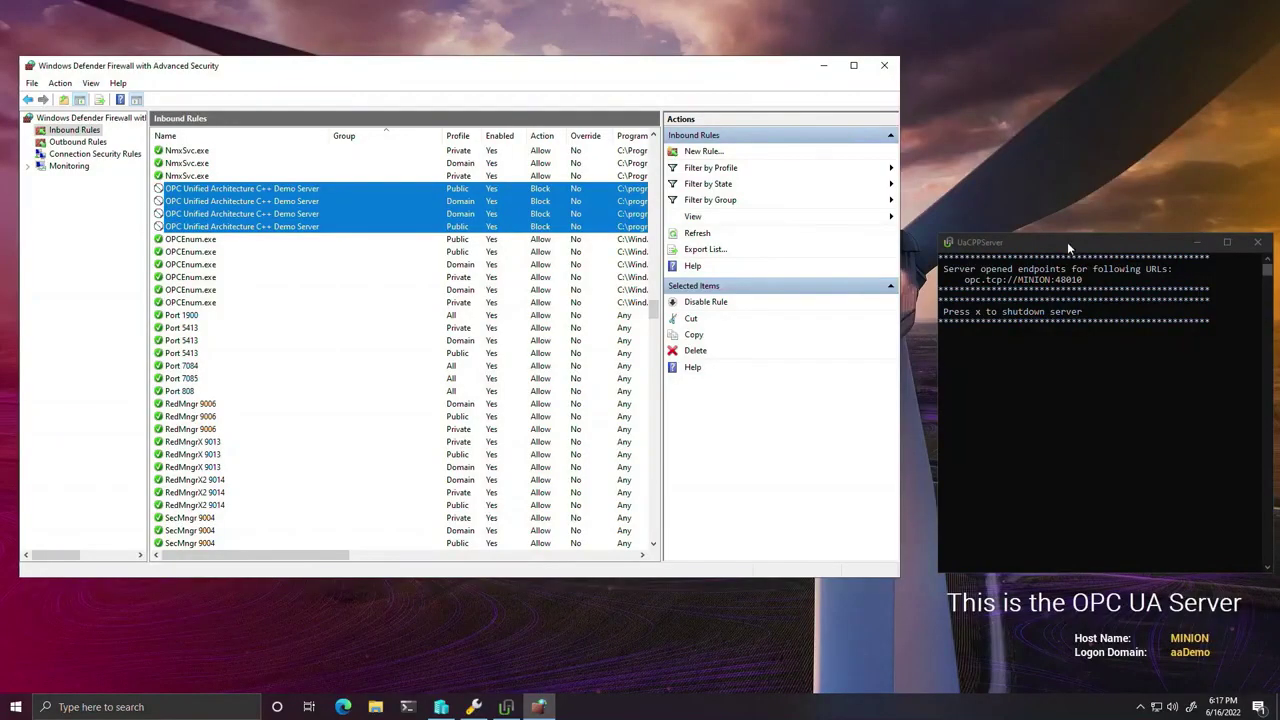
- Review the four blocked OPC UA Demo Server inbound rules and minimize the firewall to reveal UA Server Administration
left_click_drag(1068, 248, 1056, 242)
left_click(313, 120)
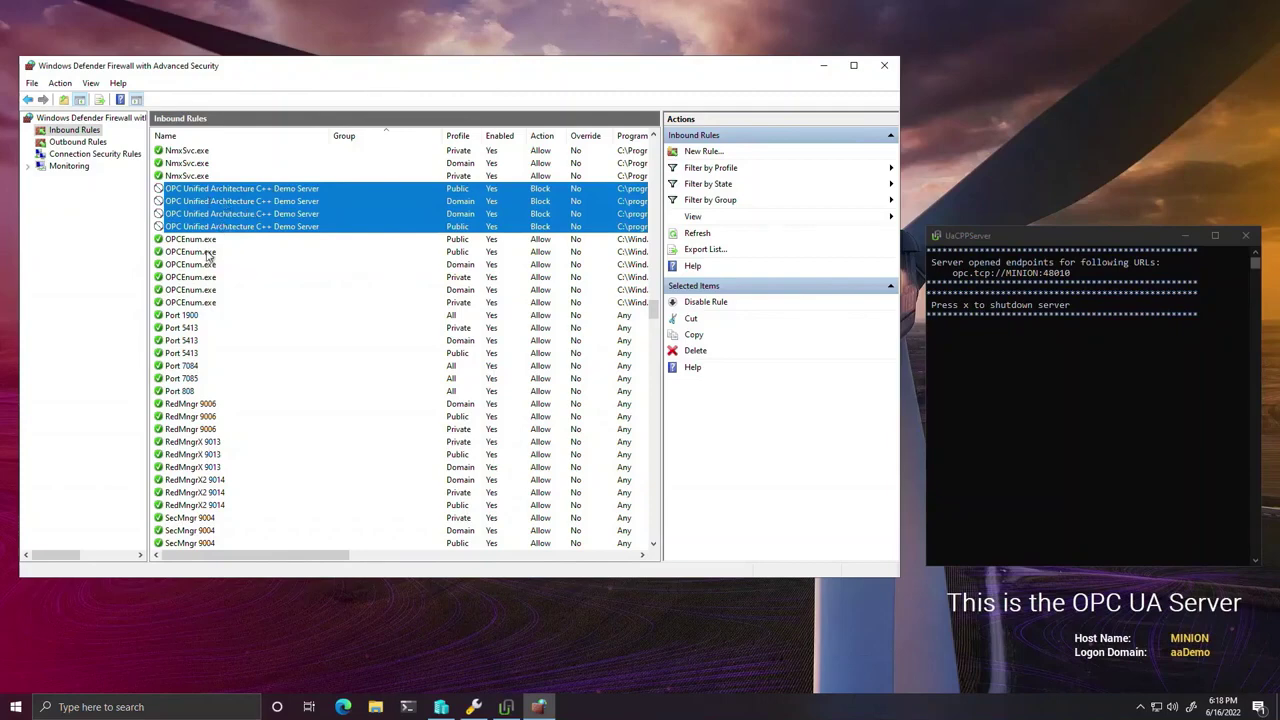
left_click(823, 65)
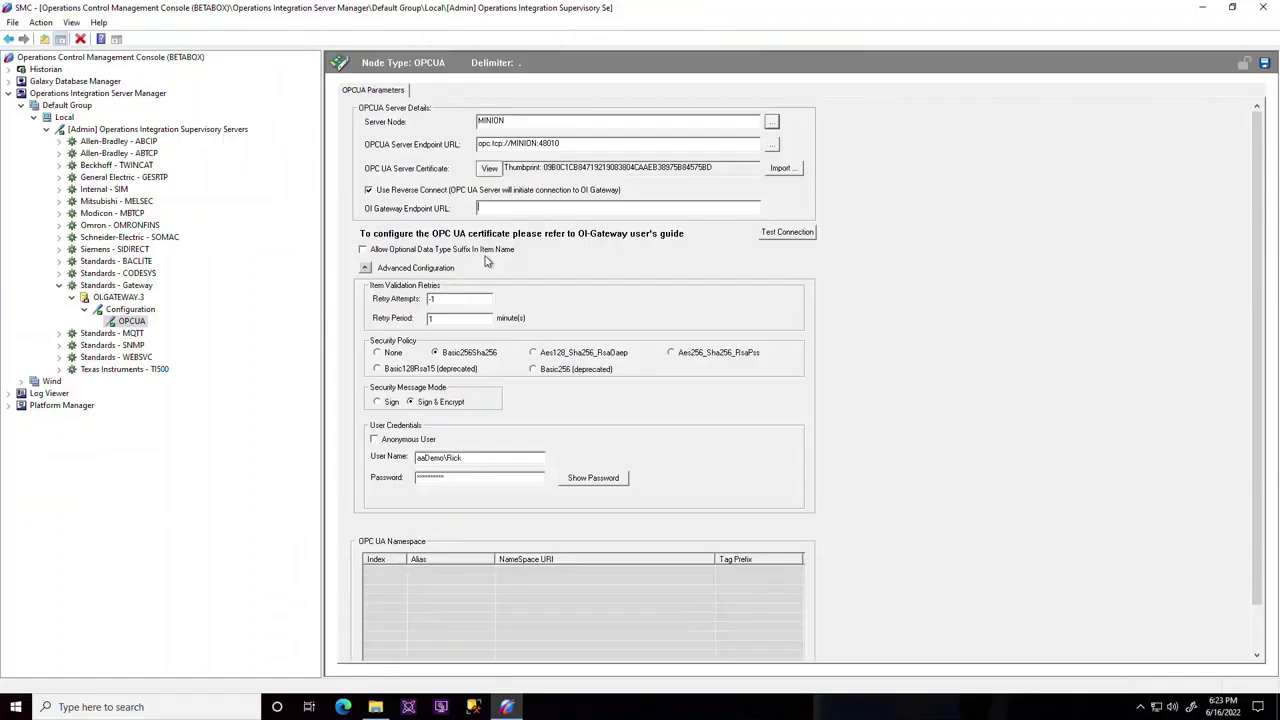
- Enter opc.tcp://BETABOX:56789 as the OI Gateway endpoint and test the reverse connection
type("opc.tcp://BETABOX:56789")
left_click(800, 235)
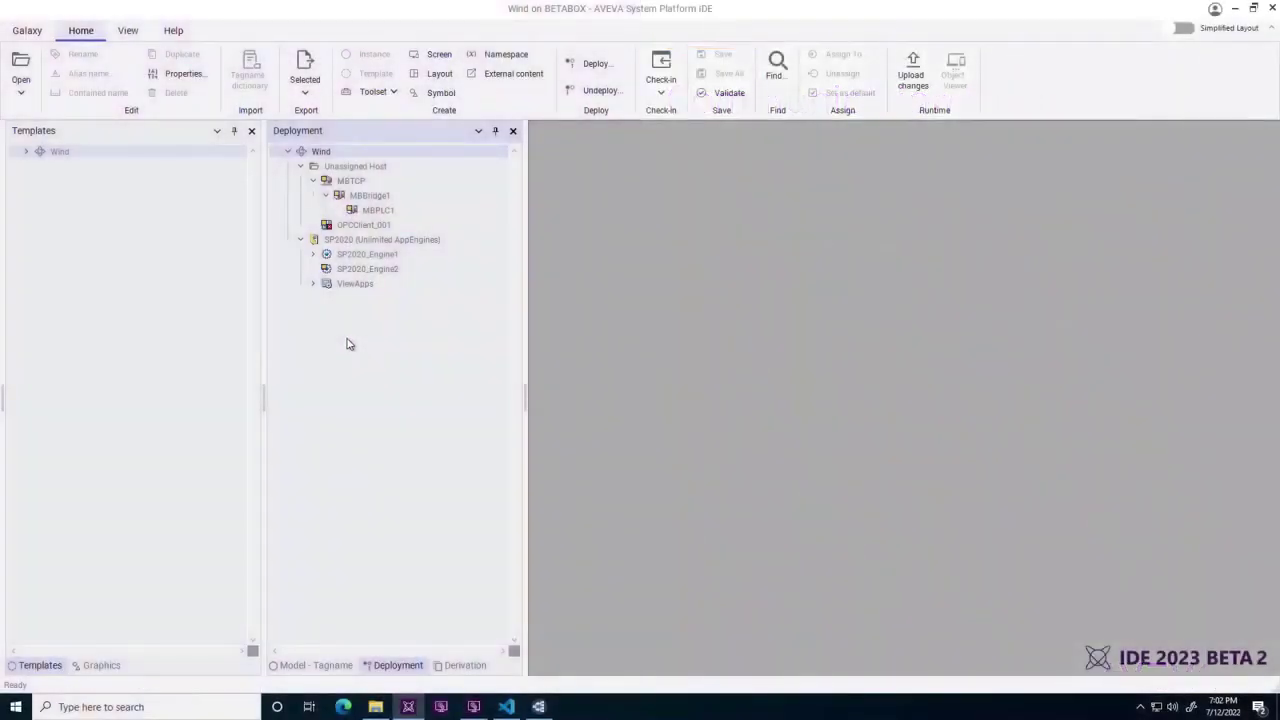
- Rename the legacy MBPLC1 object under MBTCP > MBBridge1 to MBPLC1_old
left_click(355, 183)
left_click(362, 196)
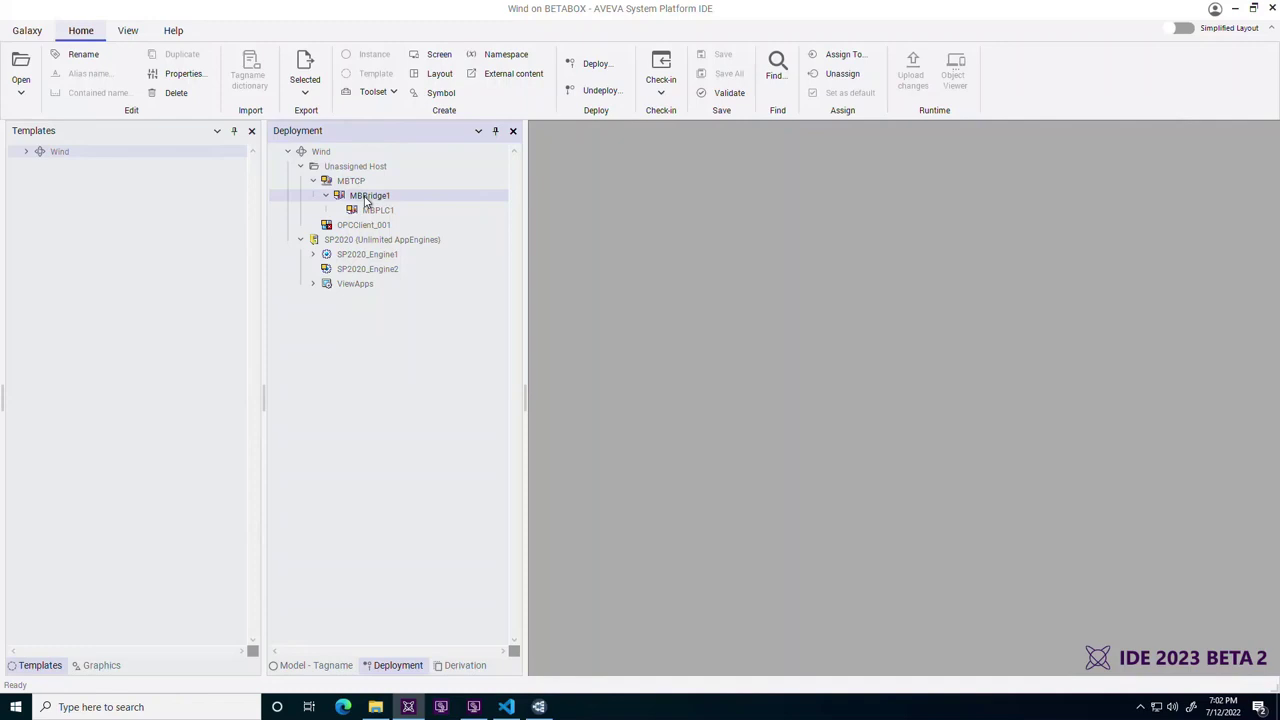
left_click(373, 211)
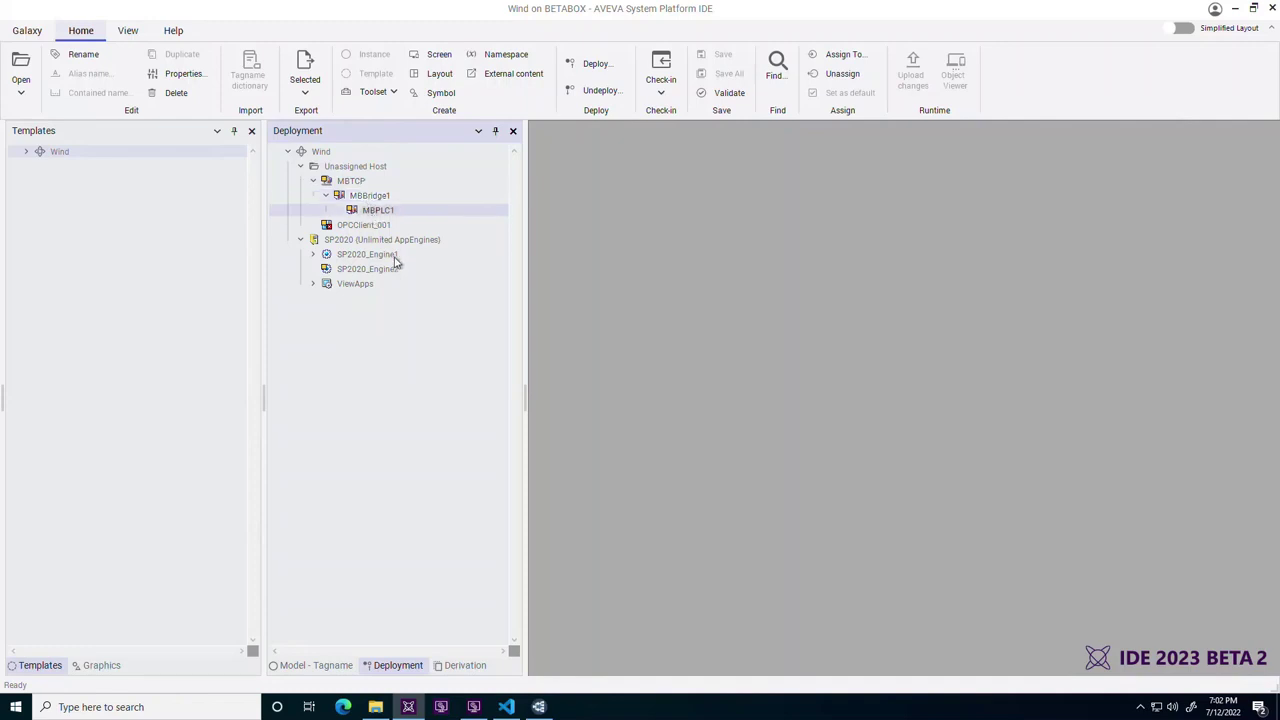
key("F2")
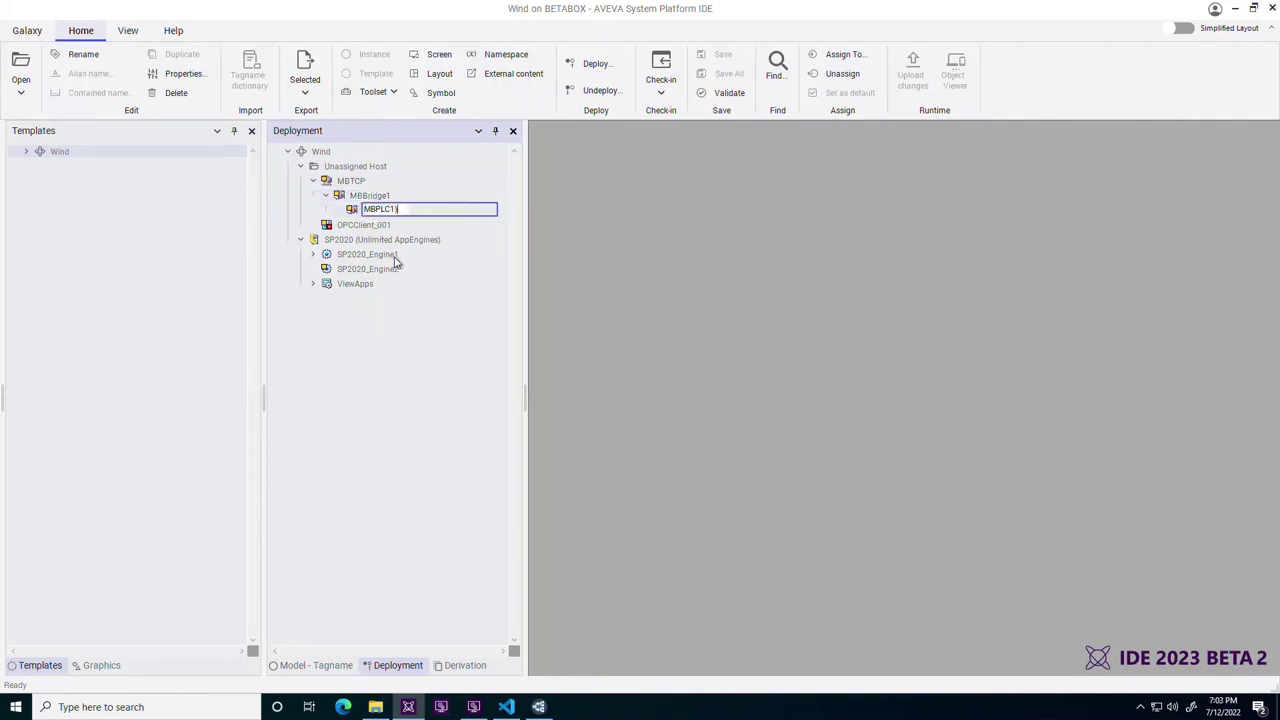
key("ctrl+a")
key("End")
type("_old")
key("Return")
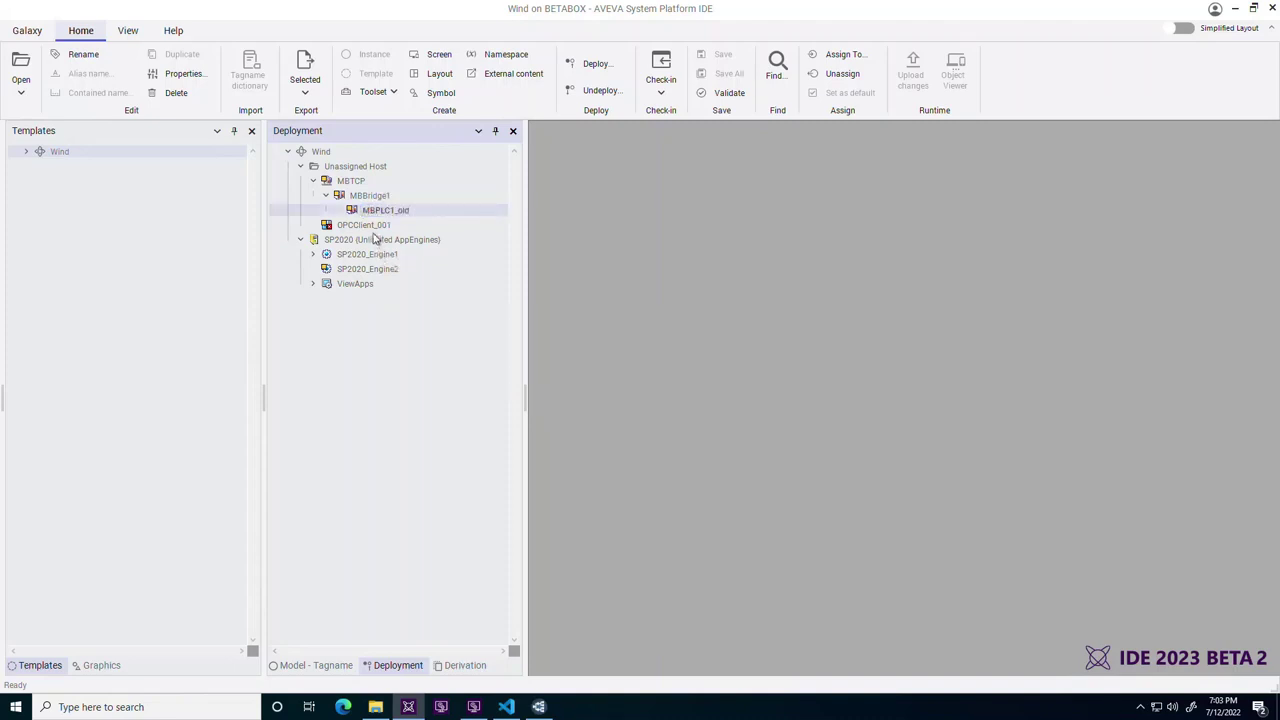
- Rename OPCClient_001 to MBPLC1
left_click(377, 226)
key("F2")
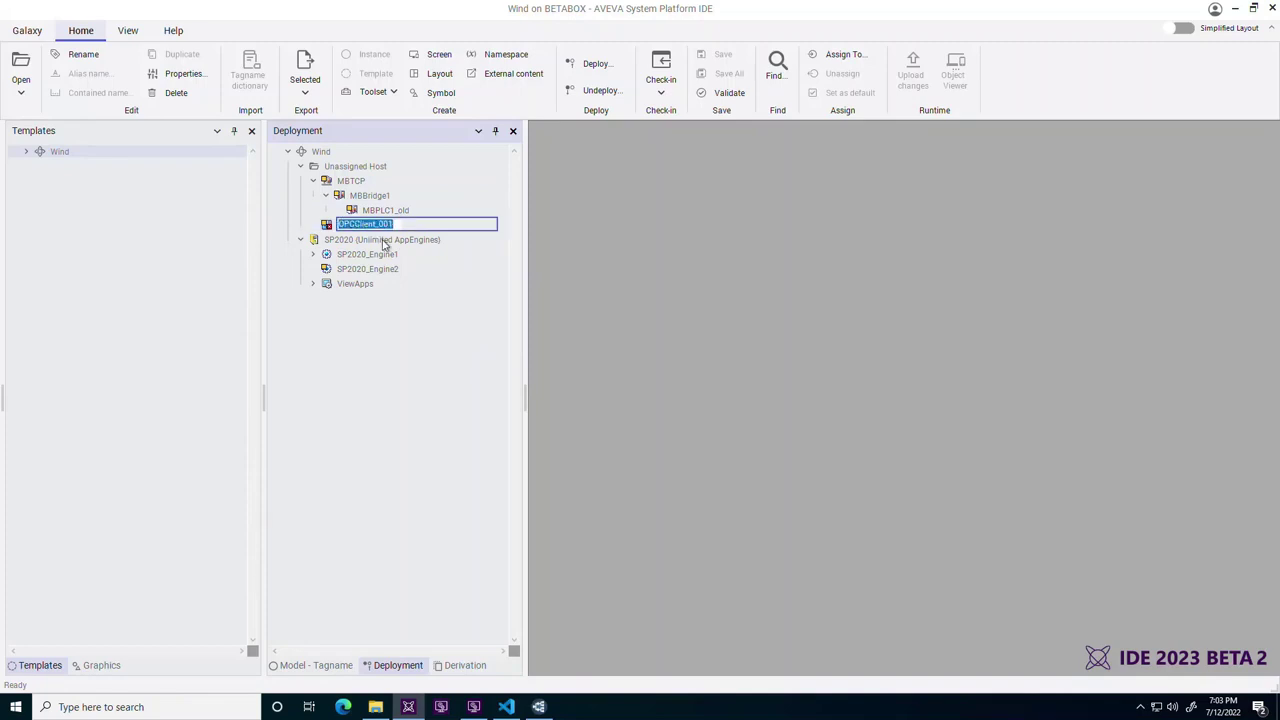
type("MBPLC1")
key("Return")
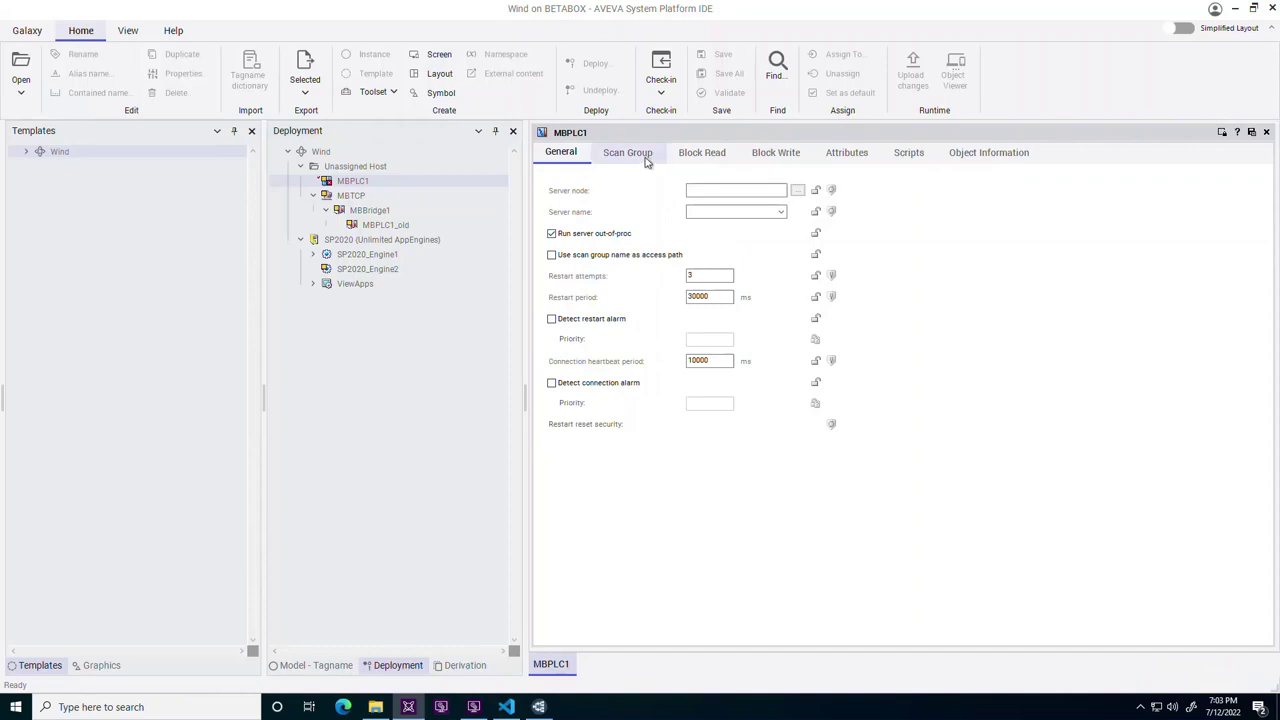
- Set the <Default> scan group's Hierarchy Path to MBTCP.MBBridge1 on MBPLC1's Scan Group tab
left_click(628, 152)
left_click(577, 224)
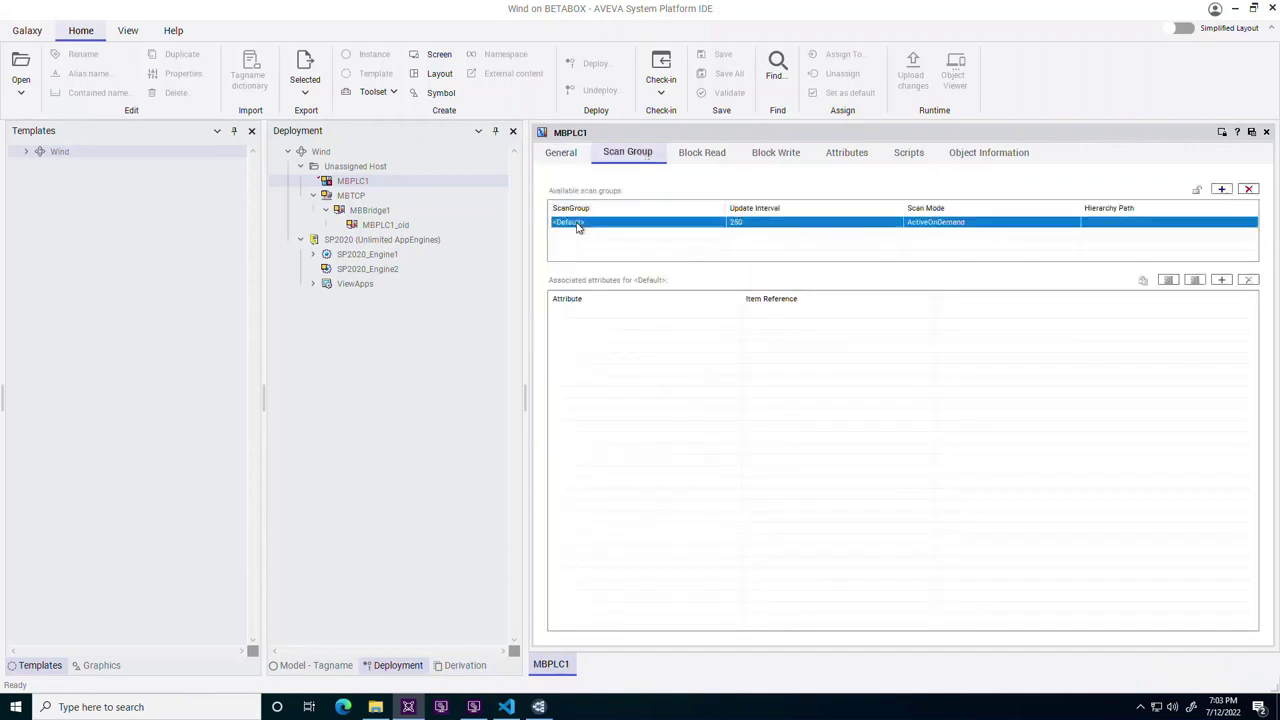
left_click(1100, 223)
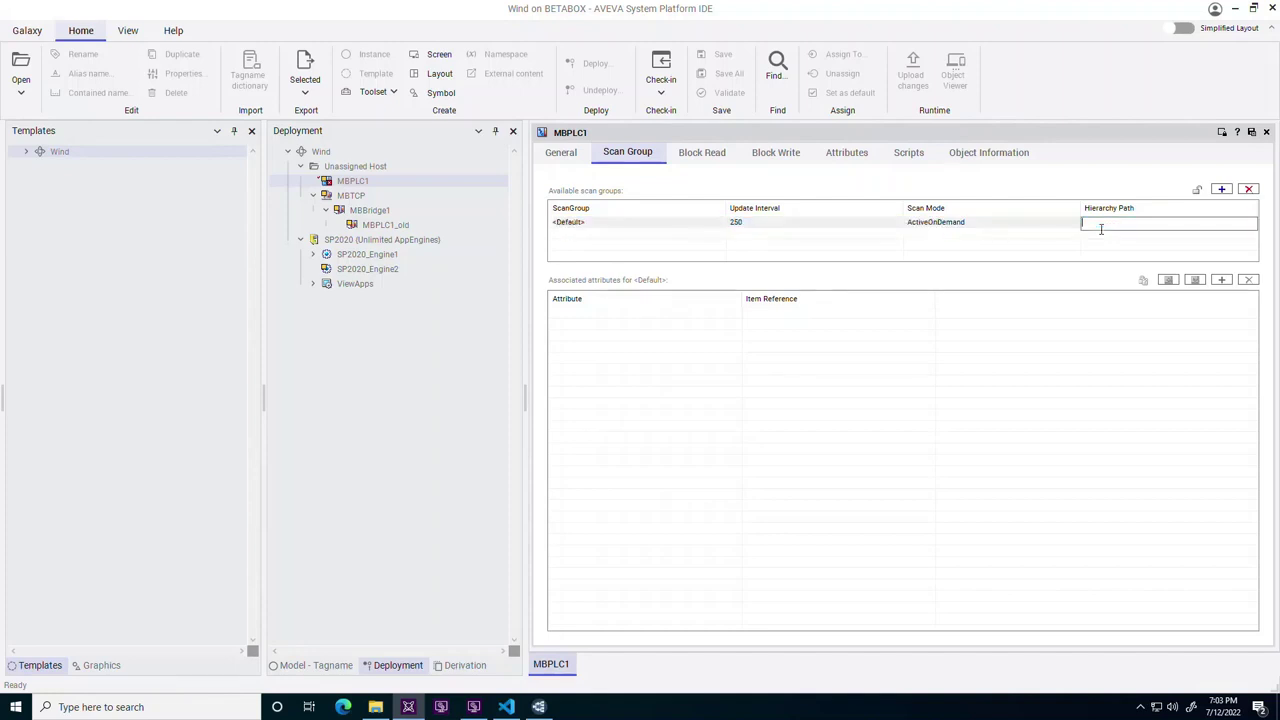
type("MBTCP.MBBridge1")
key("Return")
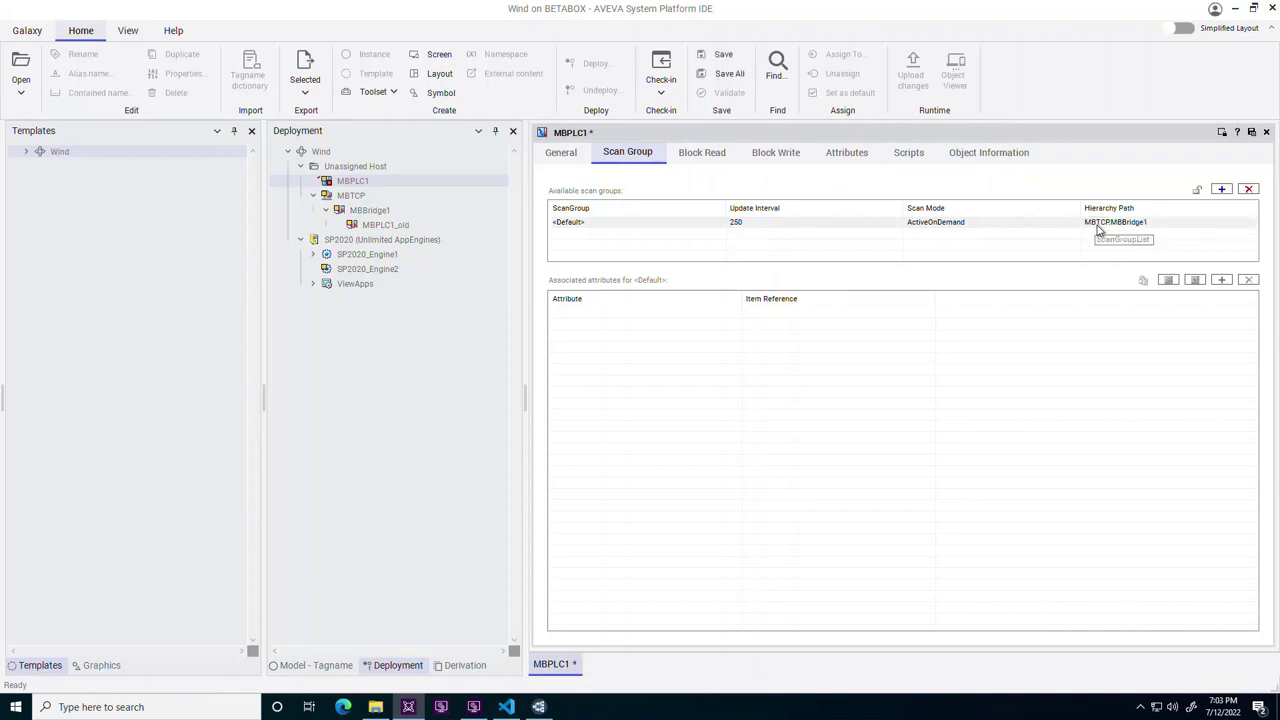